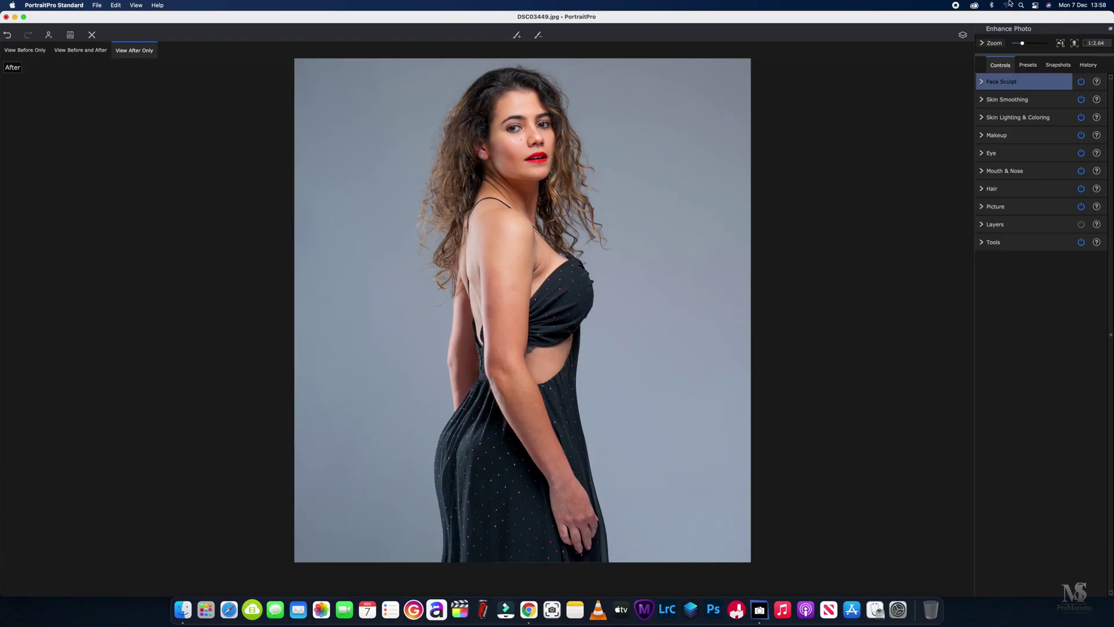
pyautogui.moveTo(987, 23); pyautogui.dragTo(990, 23)
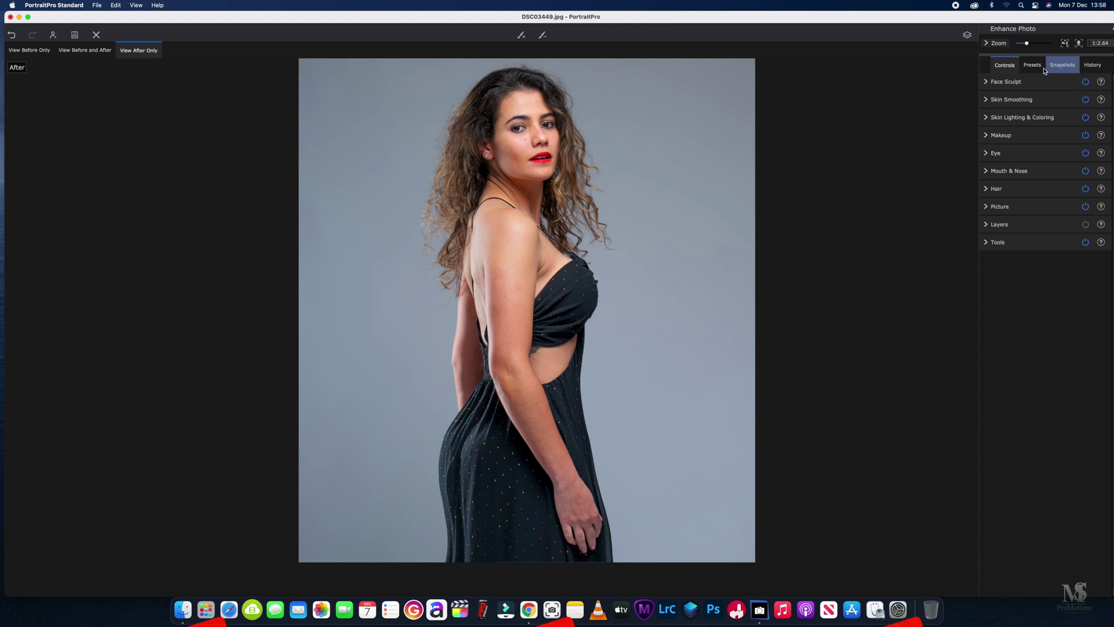
pyautogui.click(990, 84)
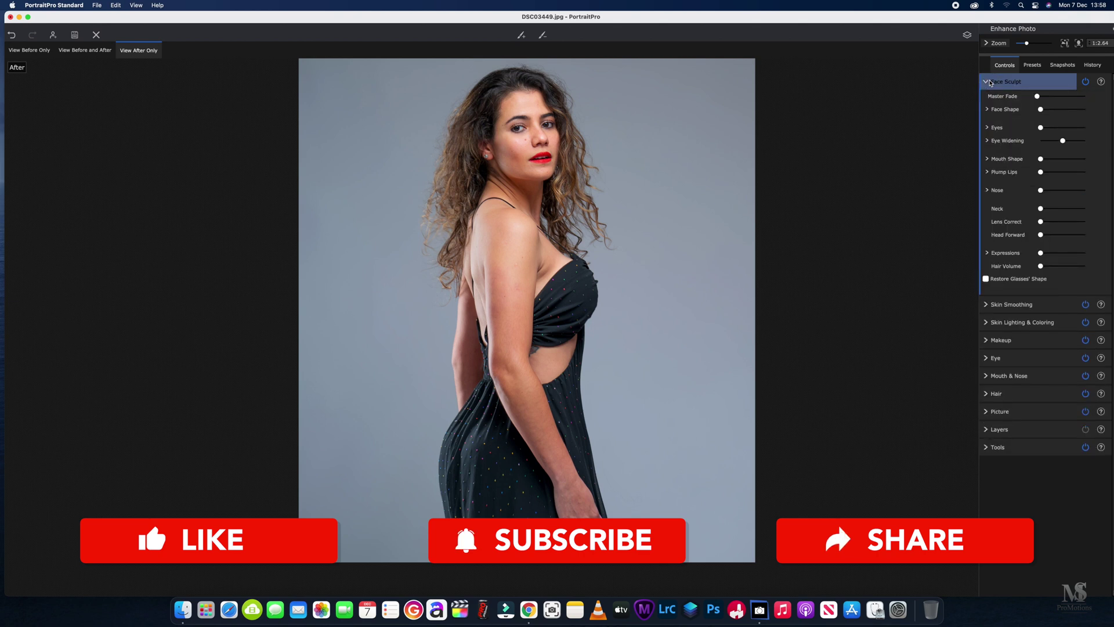
pyautogui.click(990, 83)
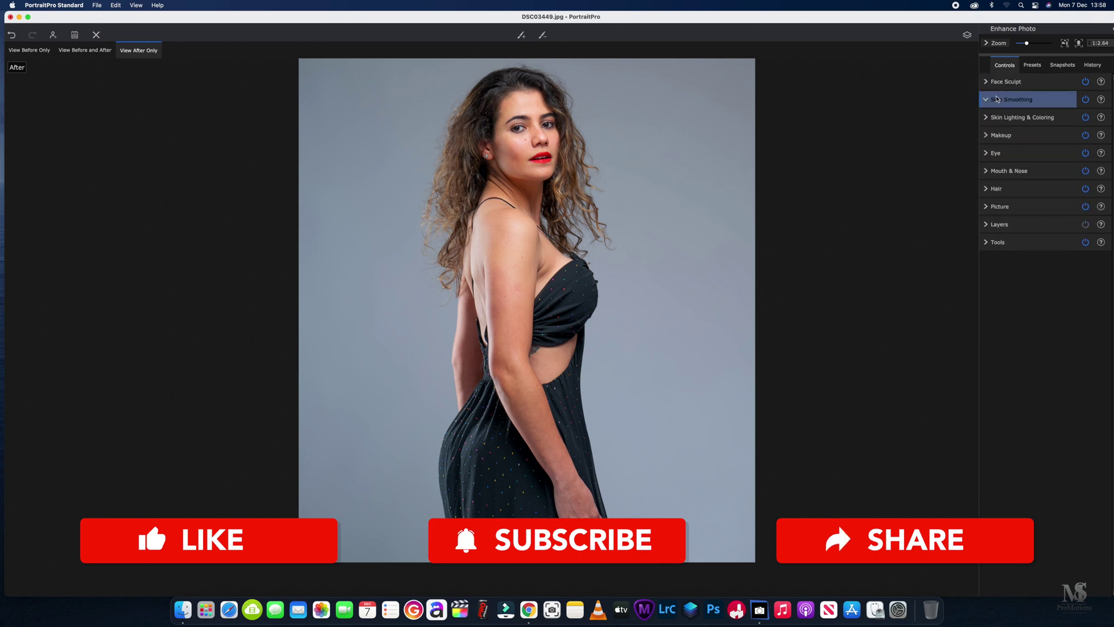
pyautogui.click(996, 99)
pyautogui.click(996, 99)
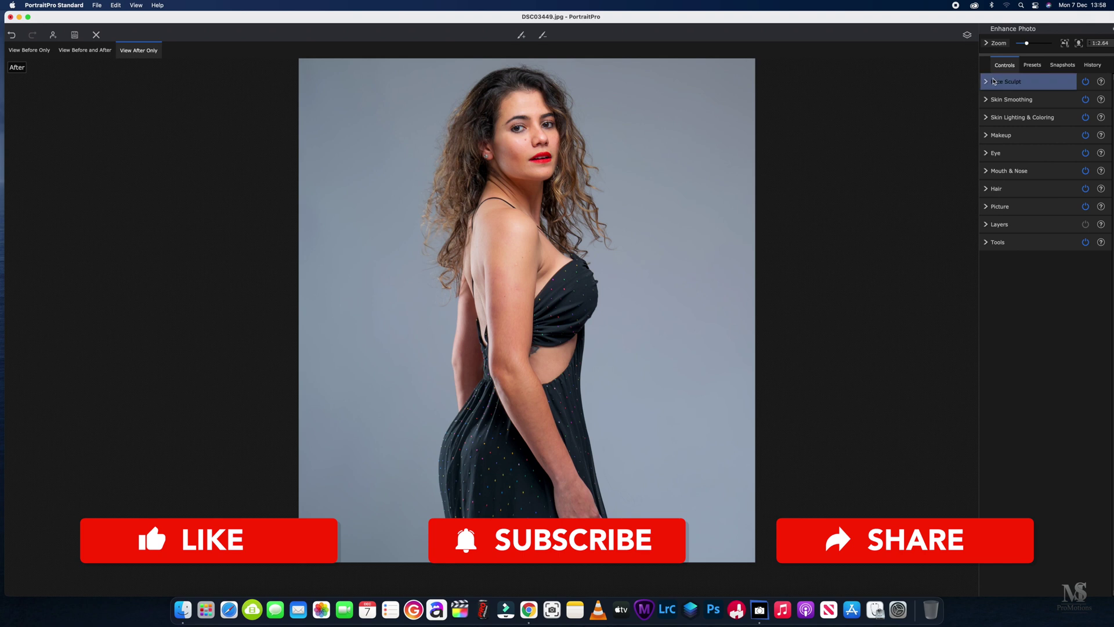
# Step: Raise Hair Volume in the Face Sculpt settings to a bit past the middle of its range
pyautogui.click(1002, 82)
pyautogui.scroll(3, 722, 244)
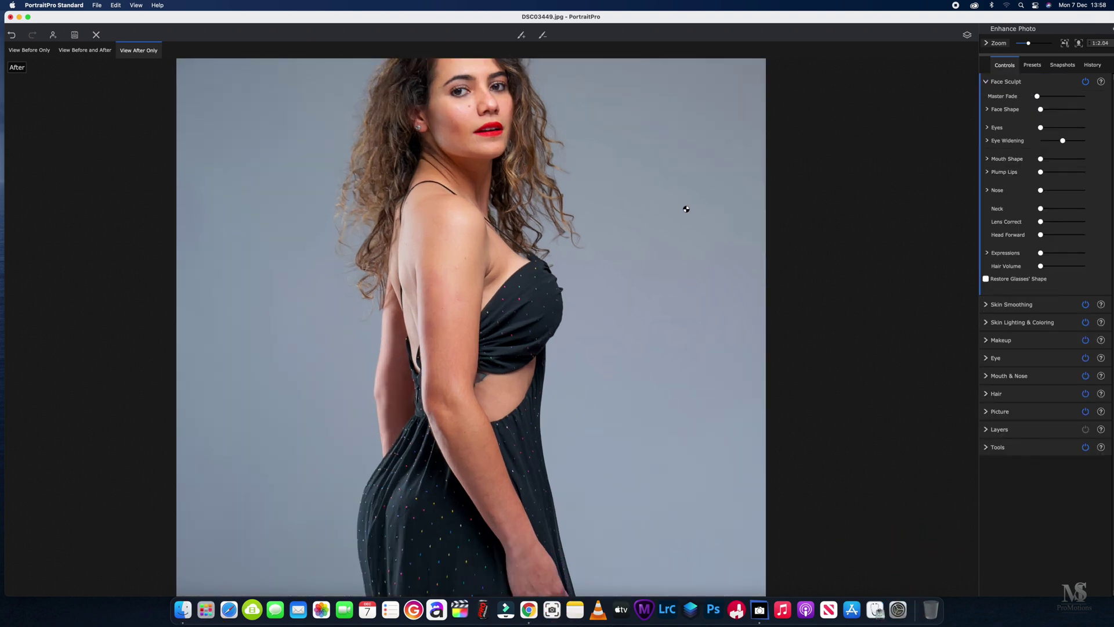
pyautogui.scroll(-3, 697, 279)
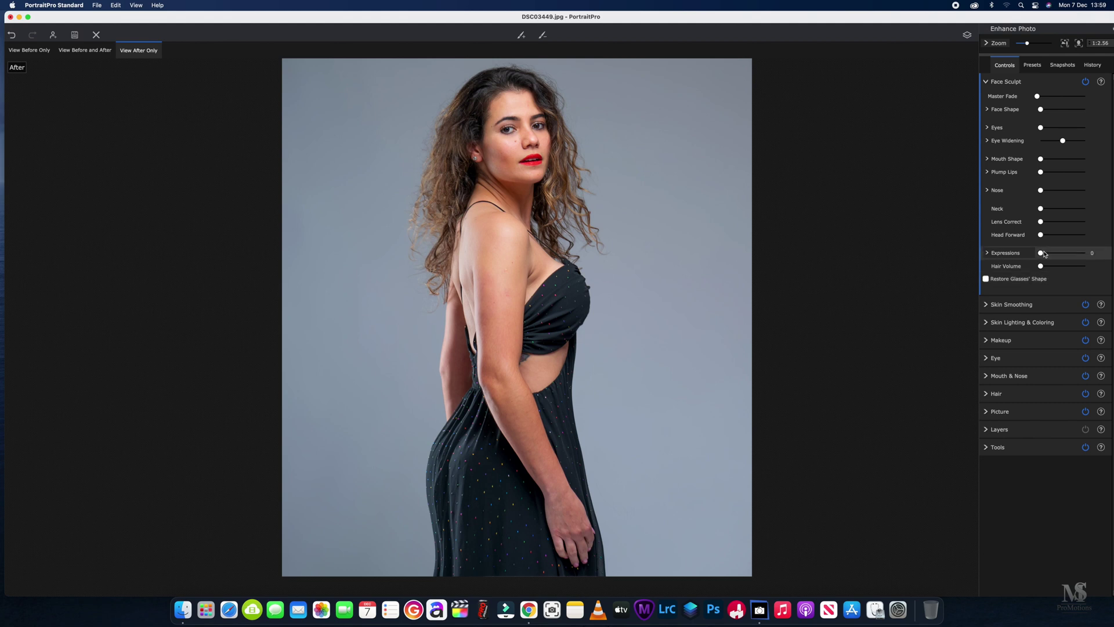
pyautogui.moveTo(1041, 267)
pyautogui.mouseDown()
pyautogui.moveTo(1076, 269)
pyautogui.moveTo(1001, 273)
pyautogui.moveTo(1046, 270)
pyautogui.mouseUp()
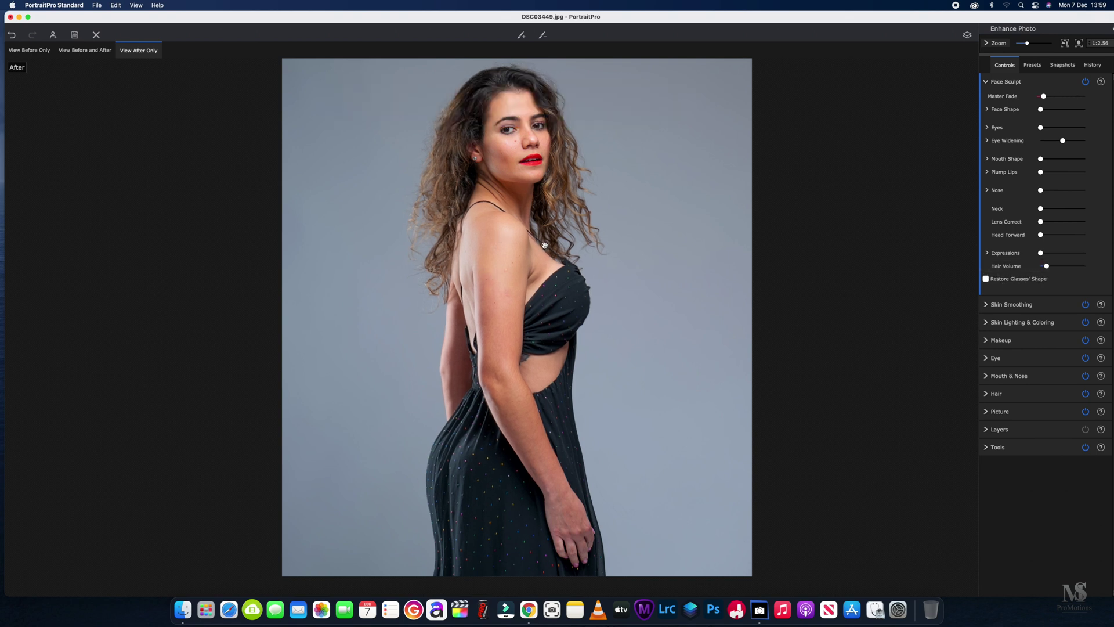
pyautogui.moveTo(1046, 266); pyautogui.dragTo(1069, 268)
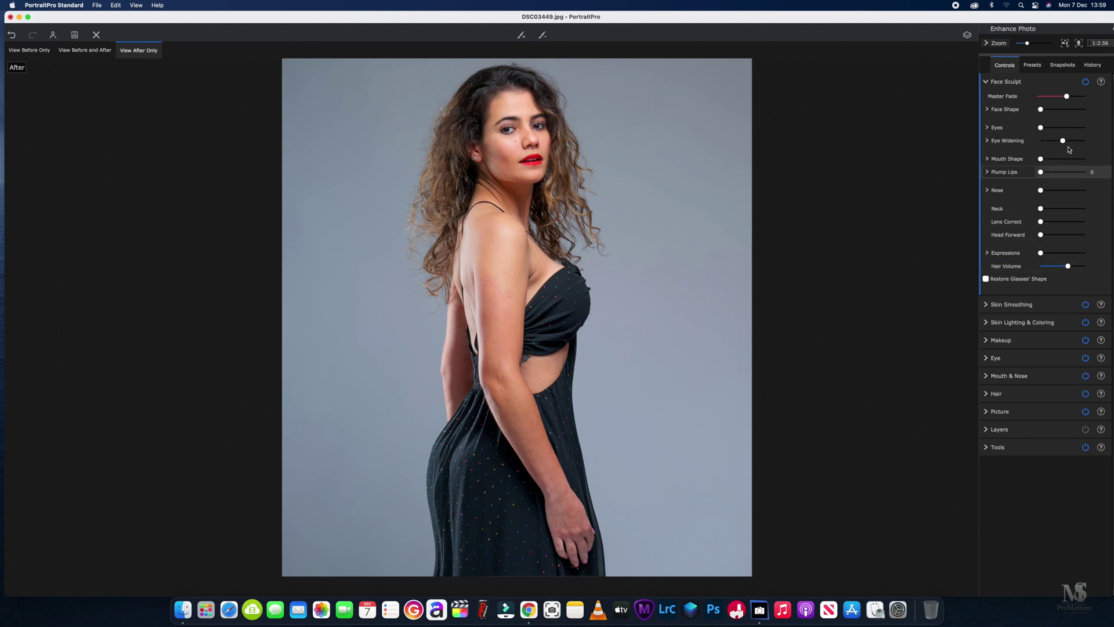
# Step: Reshape the face by raising Eye Widening slightly, Face Shape to about half and Plump Lips to about a fifth of its range
pyautogui.moveTo(1068, 143); pyautogui.dragTo(1070, 145)
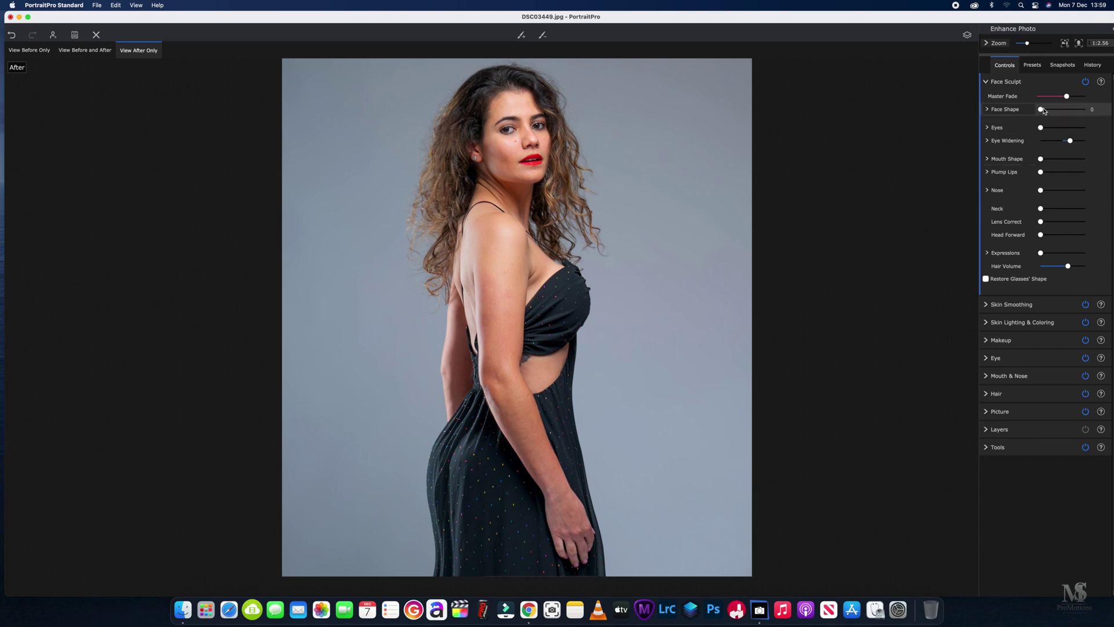
pyautogui.moveTo(1043, 111); pyautogui.dragTo(1055, 112)
pyautogui.moveTo(609, 133); pyautogui.dragTo(646, 144)
pyautogui.moveTo(1054, 110); pyautogui.dragTo(1066, 111)
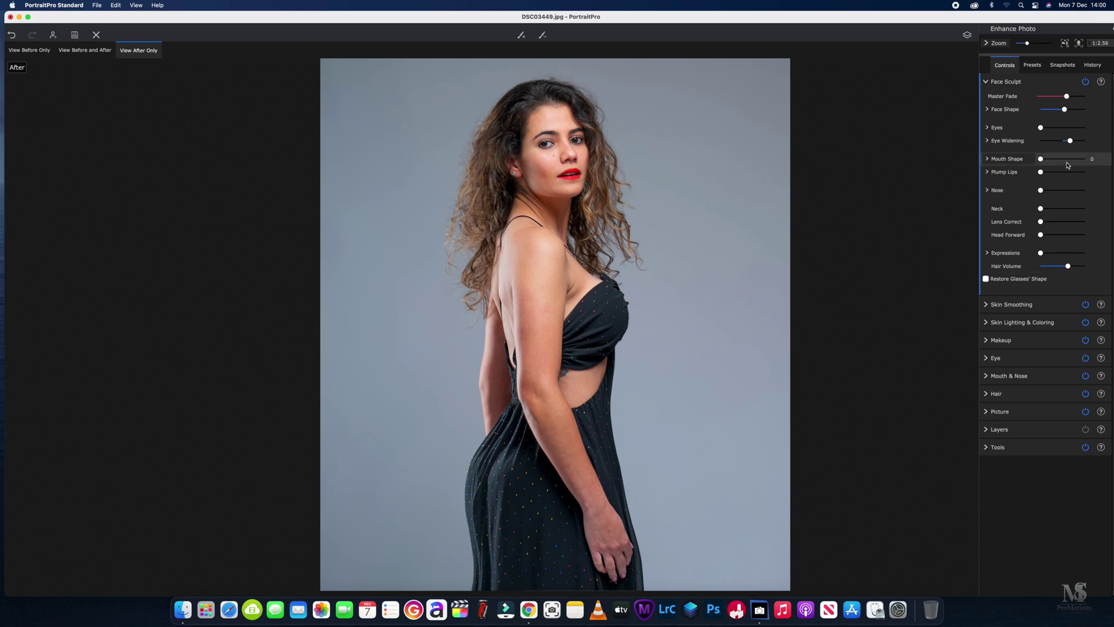
pyautogui.moveTo(1044, 173); pyautogui.dragTo(1053, 173)
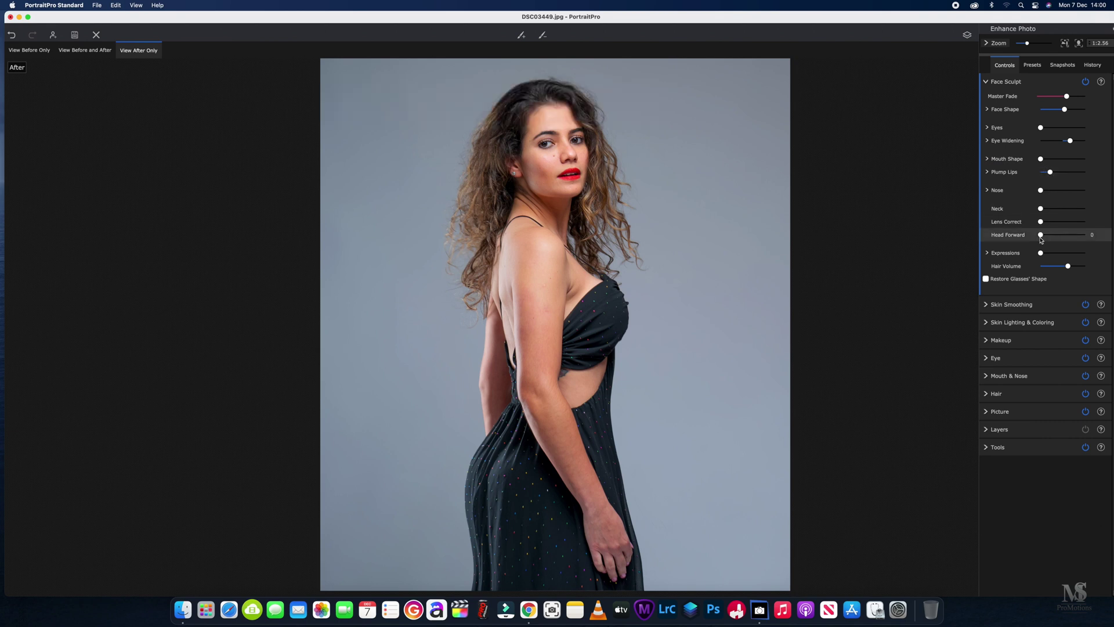
pyautogui.click(987, 84)
# Step: Smooth the skin with Master Fade at about a quarter and Sharpen at about a fifth of its range
pyautogui.click(984, 104)
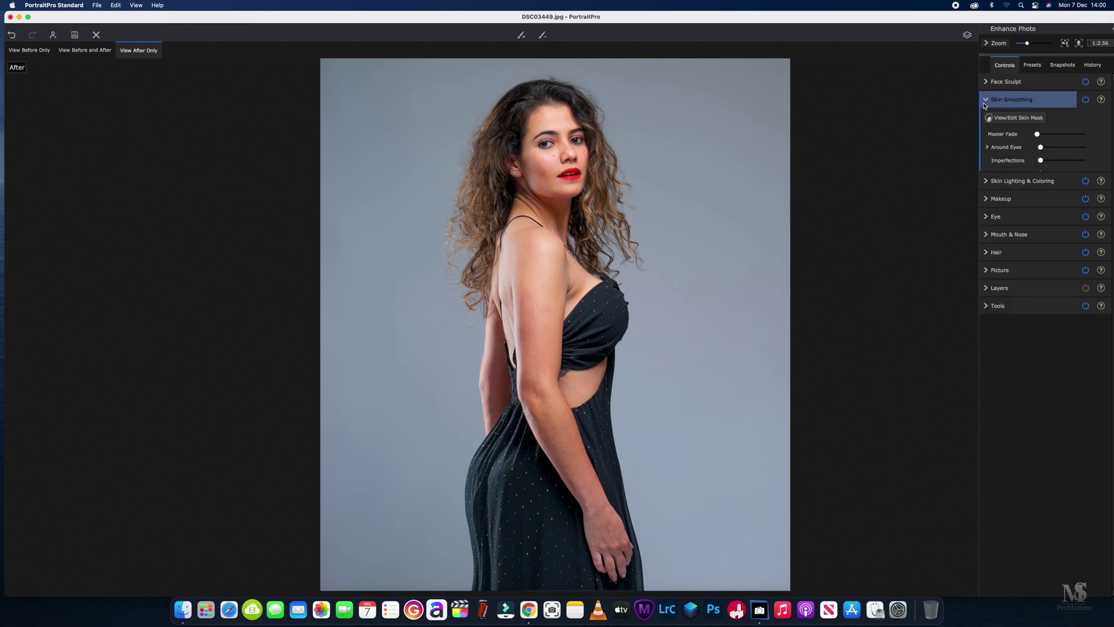
pyautogui.moveTo(1039, 135); pyautogui.dragTo(1054, 138)
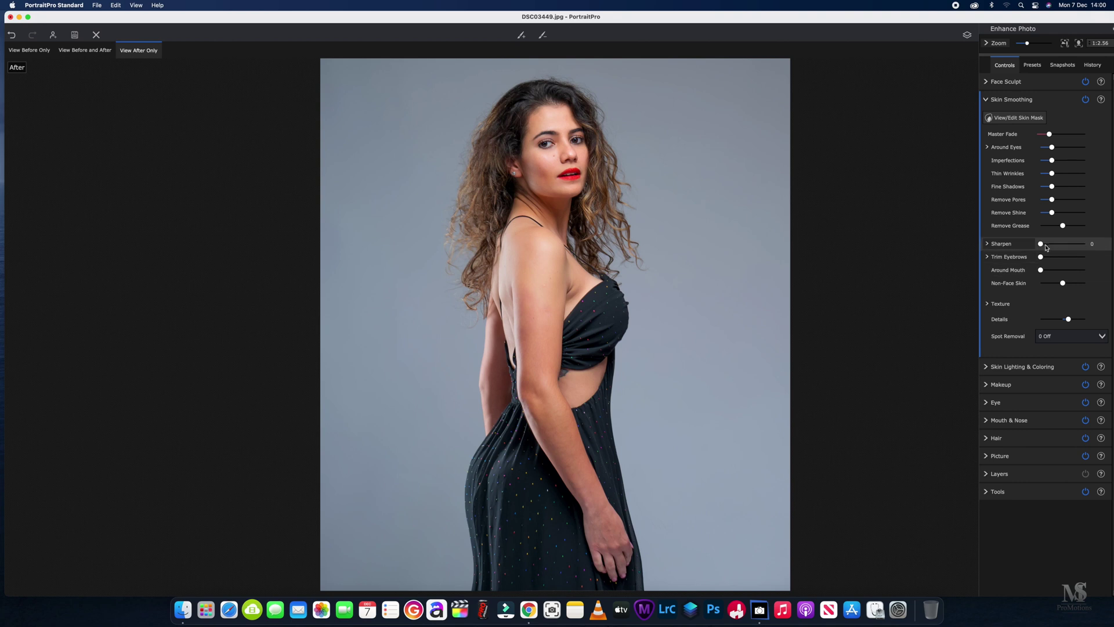
pyautogui.moveTo(1040, 244); pyautogui.dragTo(1049, 244)
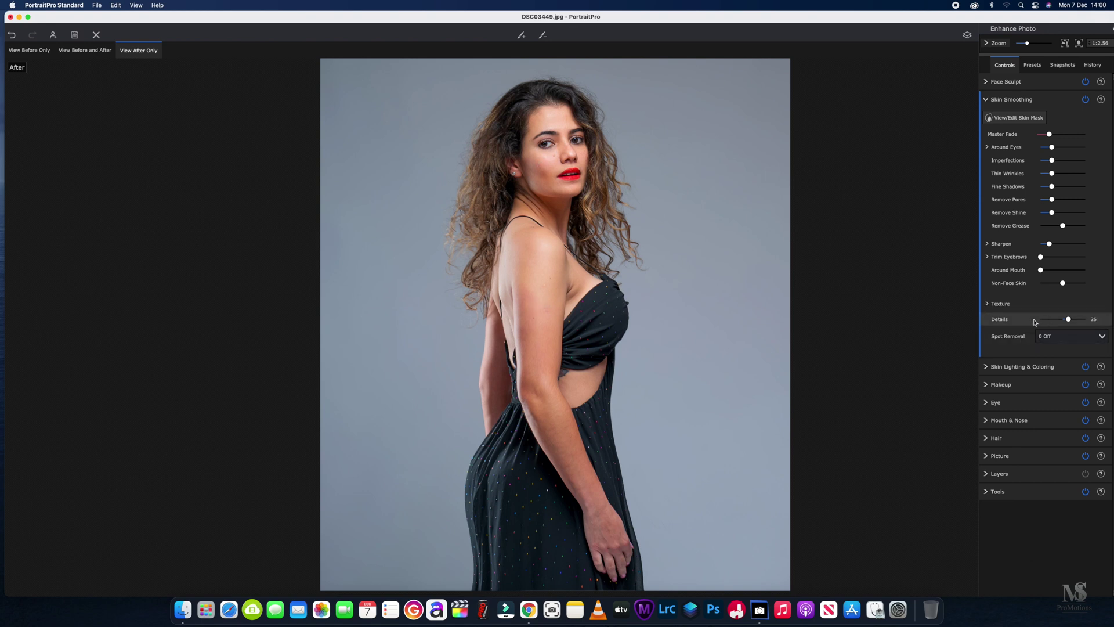
pyautogui.moveTo(1094, 323)
pyautogui.moveTo(1041, 287)
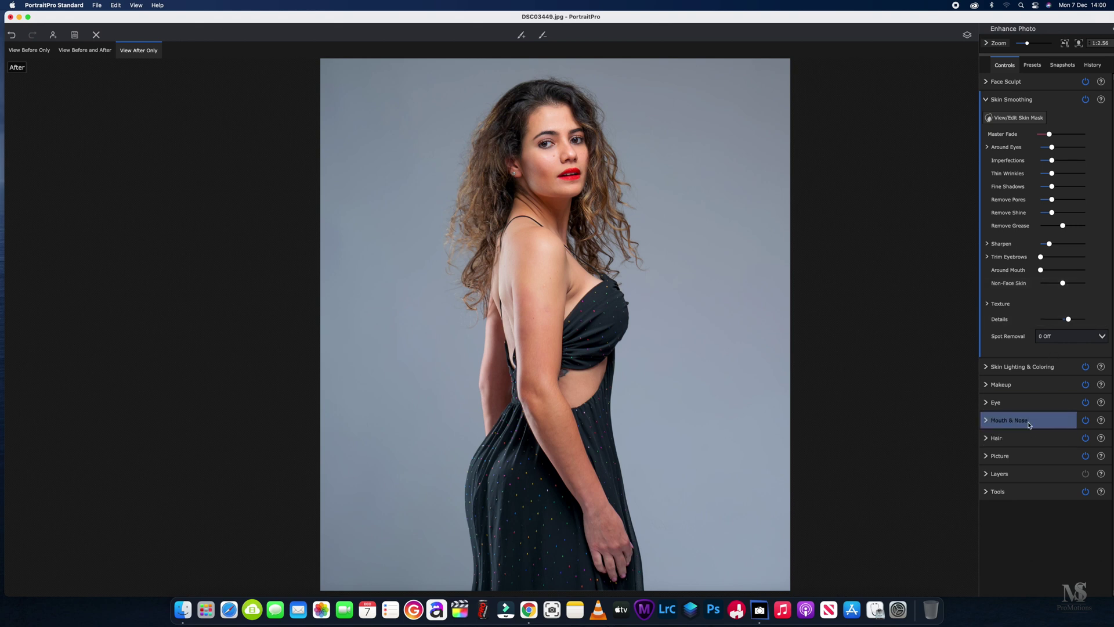
pyautogui.click(1010, 99)
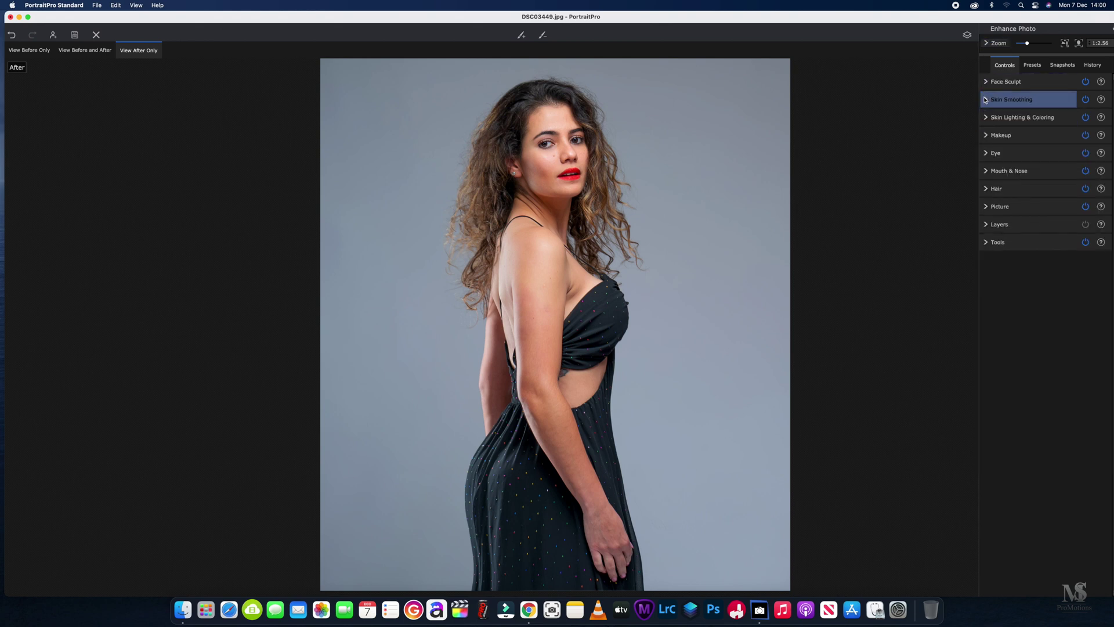
# Step: Add mascara to the eyelashes at a strength of 81
pyautogui.click(1008, 138)
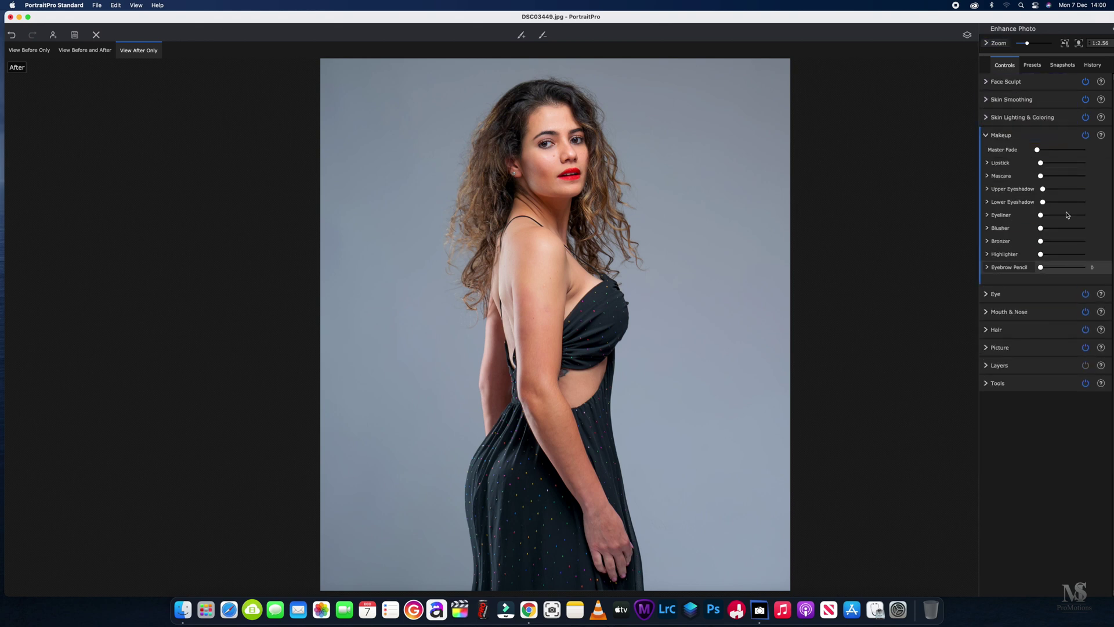
pyautogui.moveTo(1051, 176); pyautogui.dragTo(1075, 180)
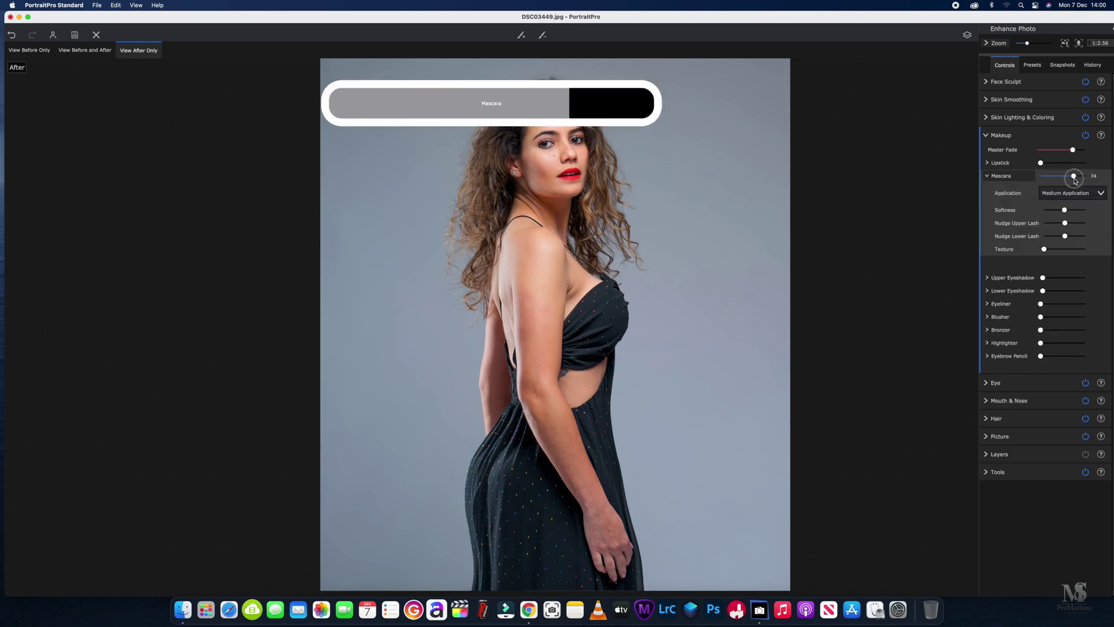
pyautogui.moveTo(1074, 180); pyautogui.dragTo(1077, 180)
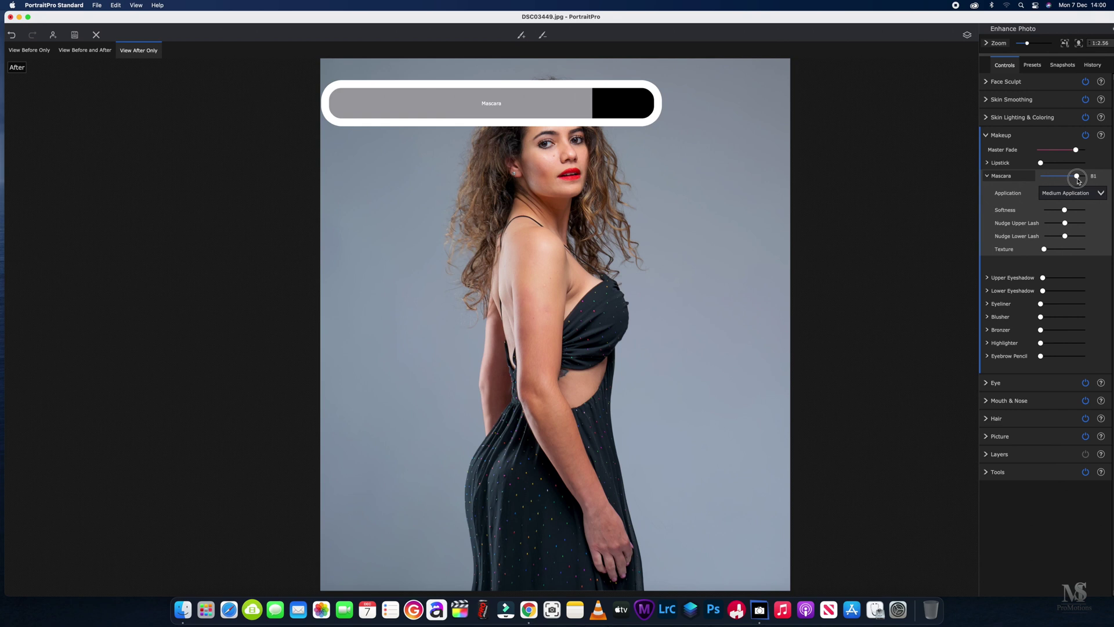
# Step: Apply eyeliner at about half strength with Lower Liner Opacity at about two-thirds, and add blusher at about half strength
pyautogui.click(1046, 305)
pyautogui.moveTo(1047, 305); pyautogui.dragTo(1070, 306)
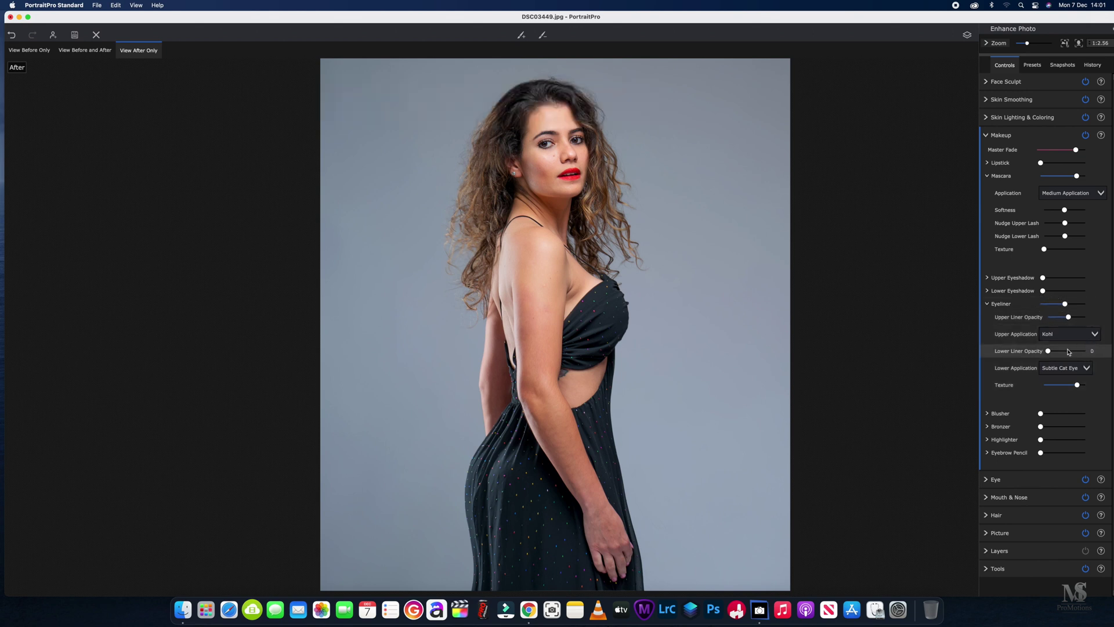
pyautogui.click(1049, 351)
pyautogui.moveTo(1048, 352); pyautogui.dragTo(1072, 351)
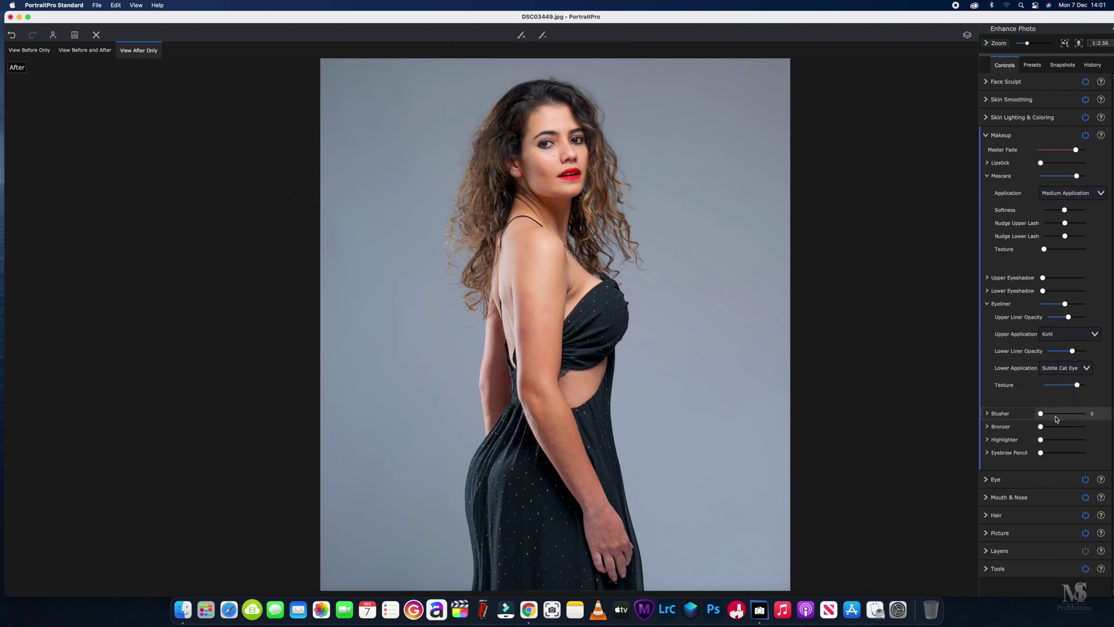
pyautogui.moveTo(1045, 414); pyautogui.dragTo(1065, 420)
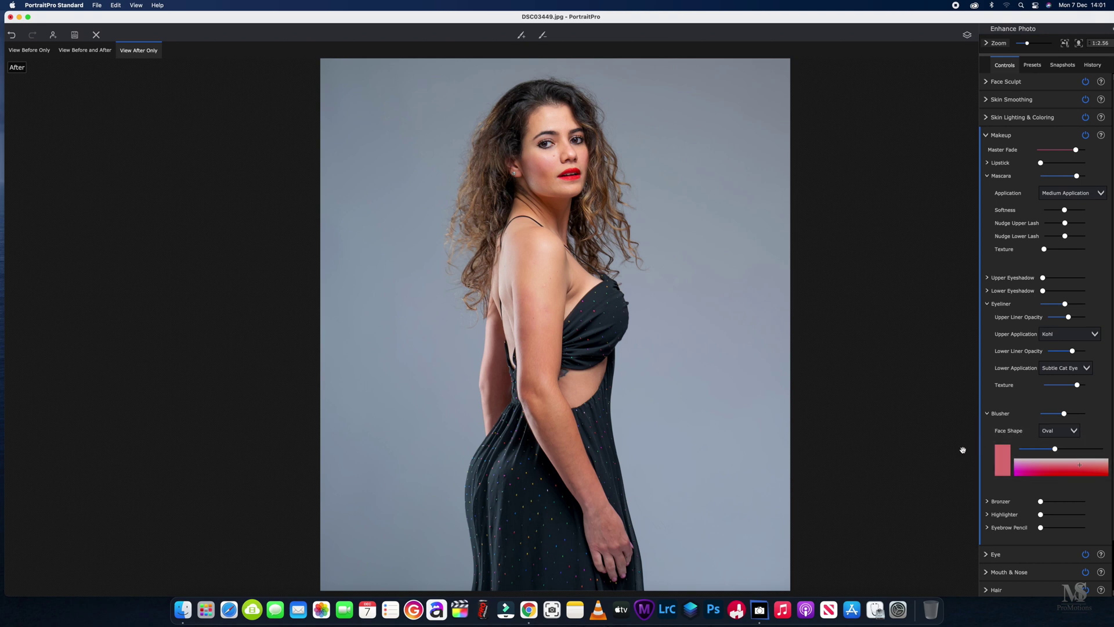
# Step: Sharpen the eyes slightly and brighten the irises moderately in the Eye settings
pyautogui.click(999, 552)
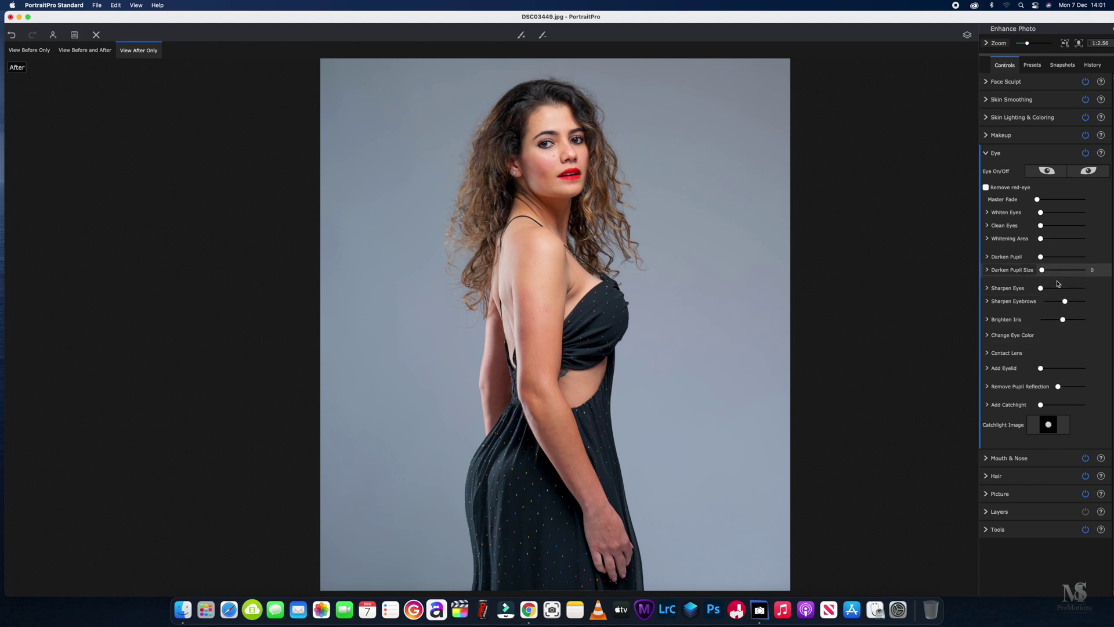
pyautogui.moveTo(1040, 288); pyautogui.dragTo(1049, 291)
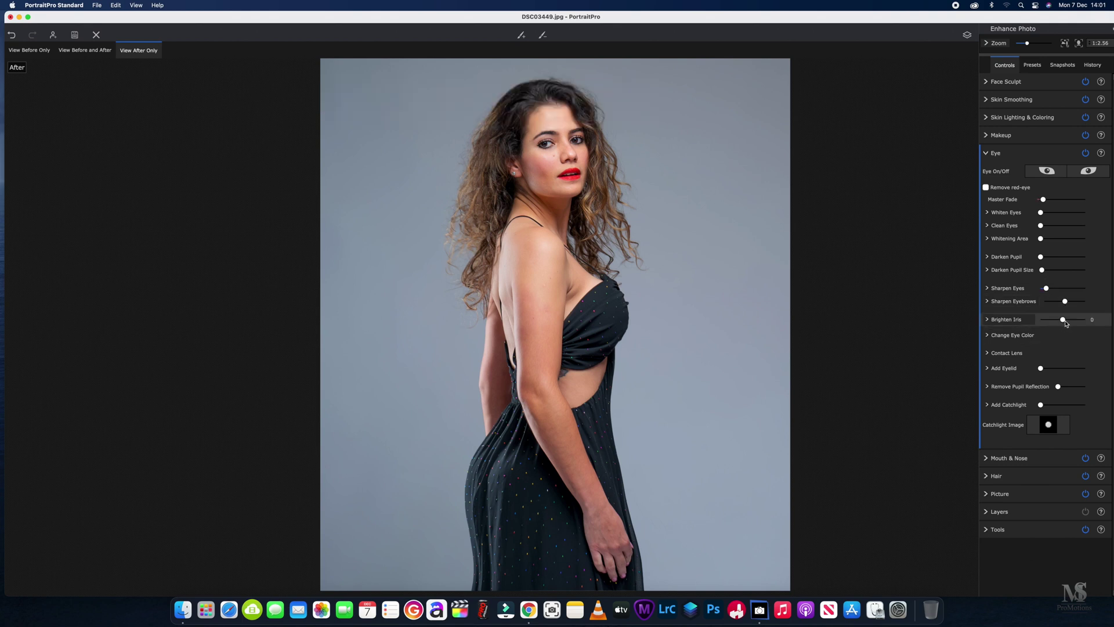
pyautogui.moveTo(1066, 321); pyautogui.dragTo(1072, 323)
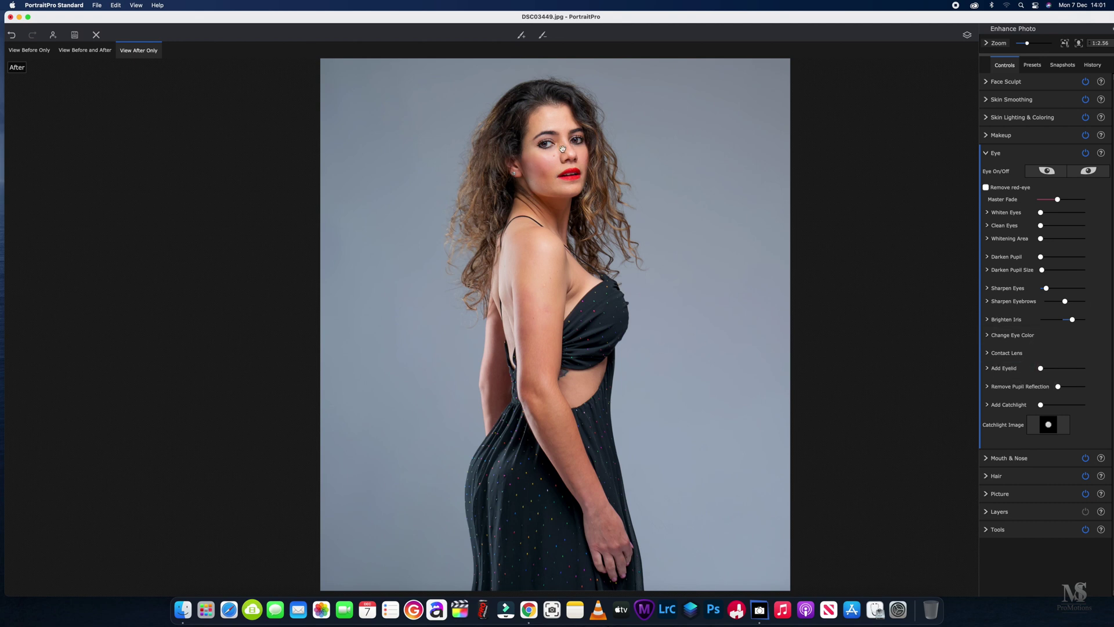
# Step: Raise Add Eyelid to about two-thirds of its range and increase Sharpen Eyebrows slightly
pyautogui.moveTo(1041, 370); pyautogui.dragTo(1069, 376)
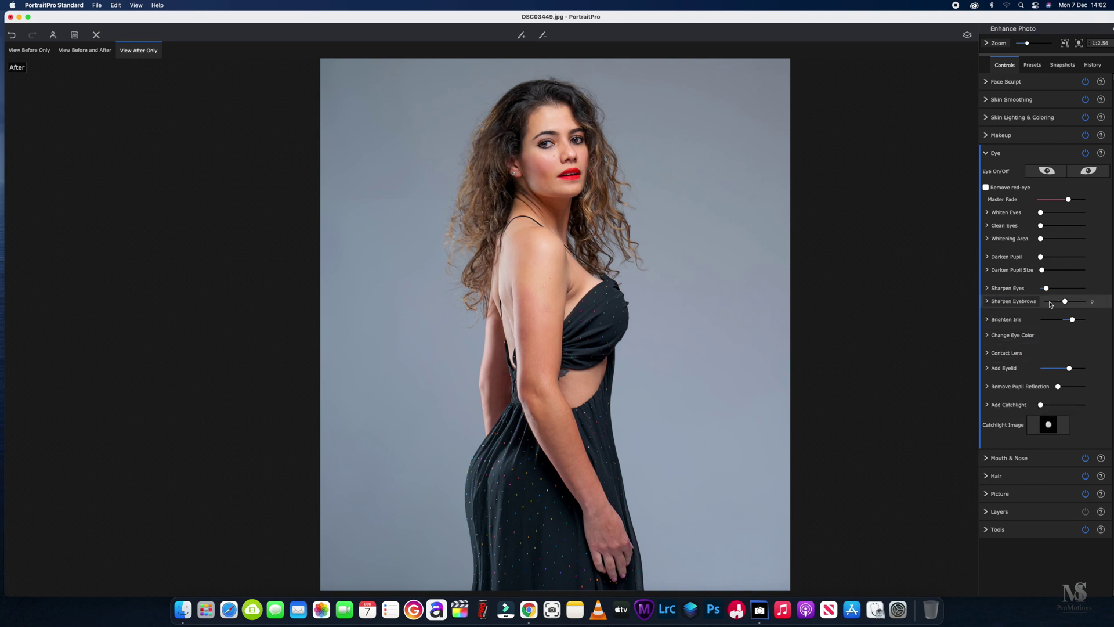
pyautogui.click(1070, 302)
pyautogui.moveTo(1070, 302); pyautogui.dragTo(1072, 303)
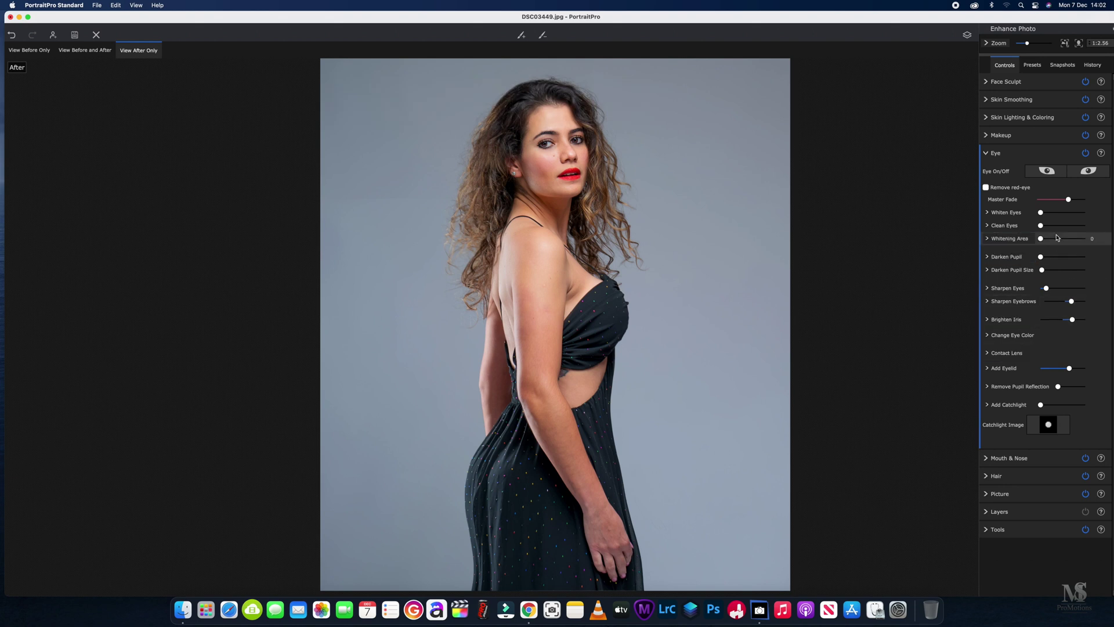
# Step: Whiten the eyes by raising Whitening Area, Clean Eyes and Whiten Eyes to a bit past half of their ranges
pyautogui.moveTo(1049, 240); pyautogui.dragTo(1067, 215)
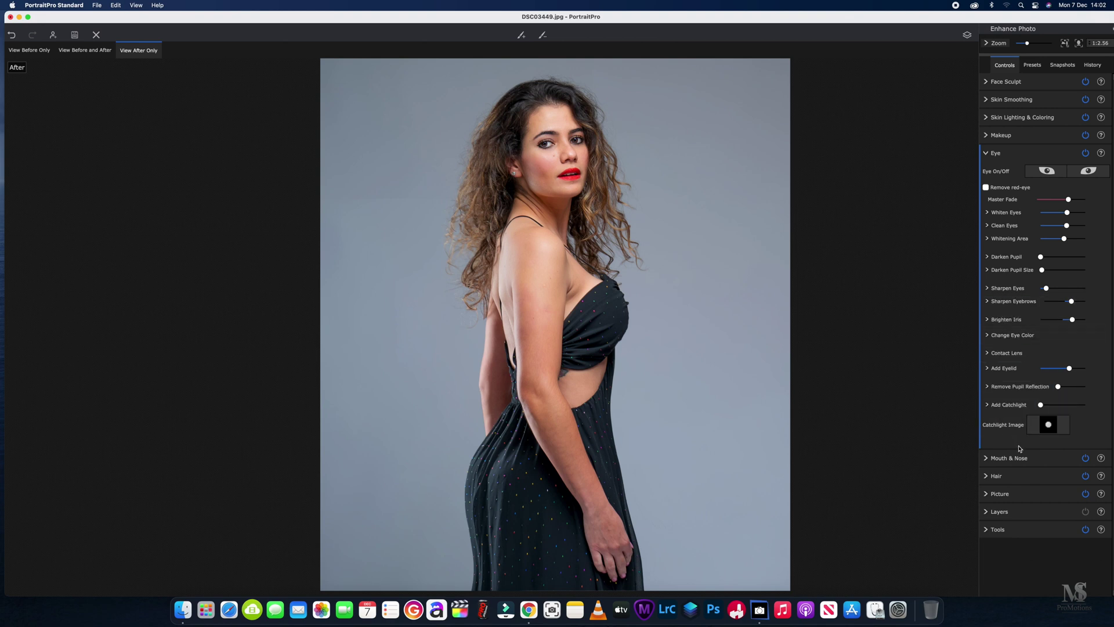
pyautogui.click(985, 153)
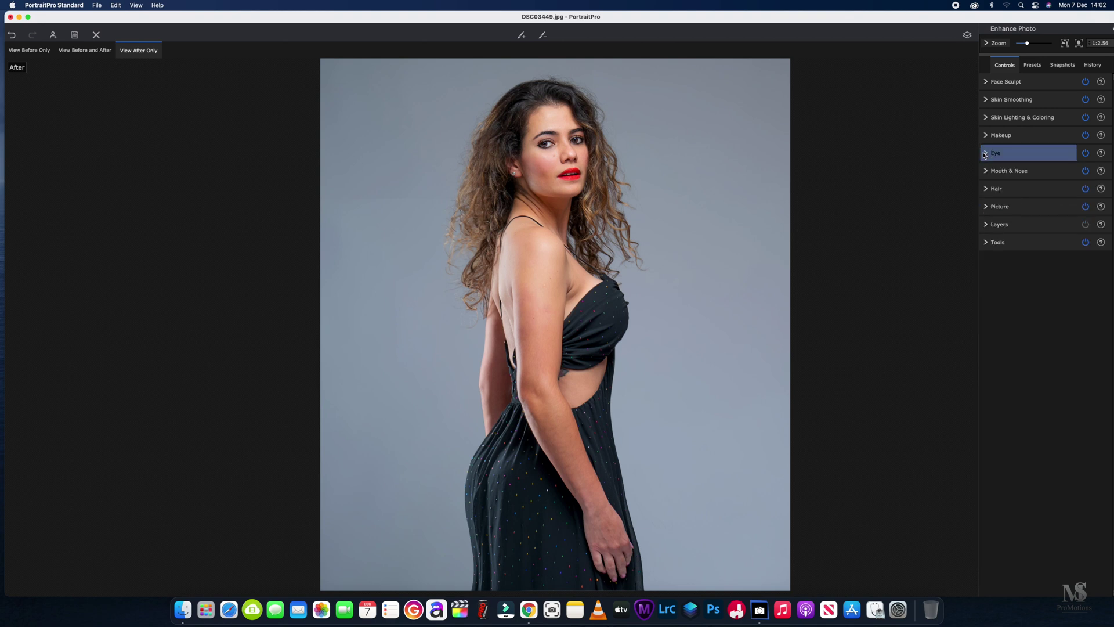
# Step: Raise the hair's Vibrance to about two-fifths of its range and its Fill Light to 26
pyautogui.click(987, 188)
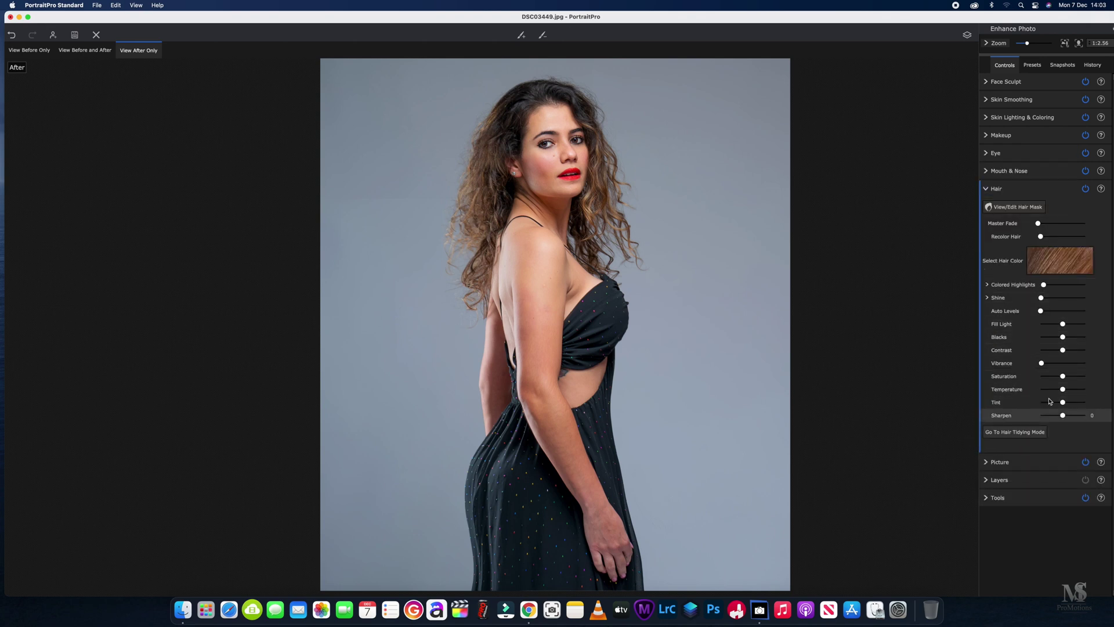
pyautogui.moveTo(1042, 365); pyautogui.dragTo(1058, 364)
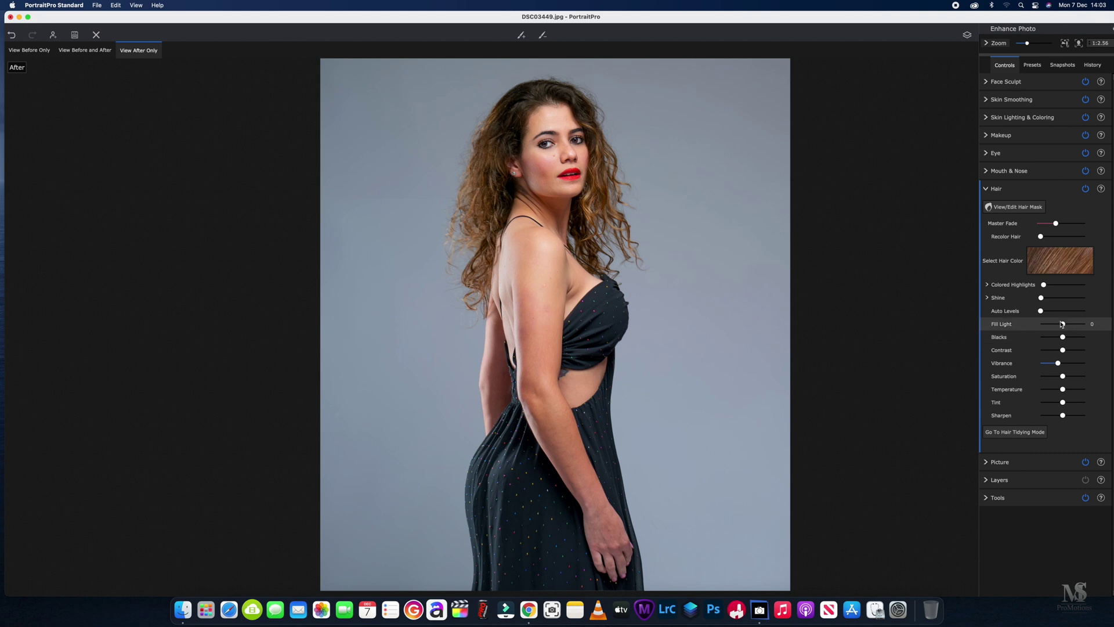
pyautogui.moveTo(1061, 323); pyautogui.dragTo(1070, 325)
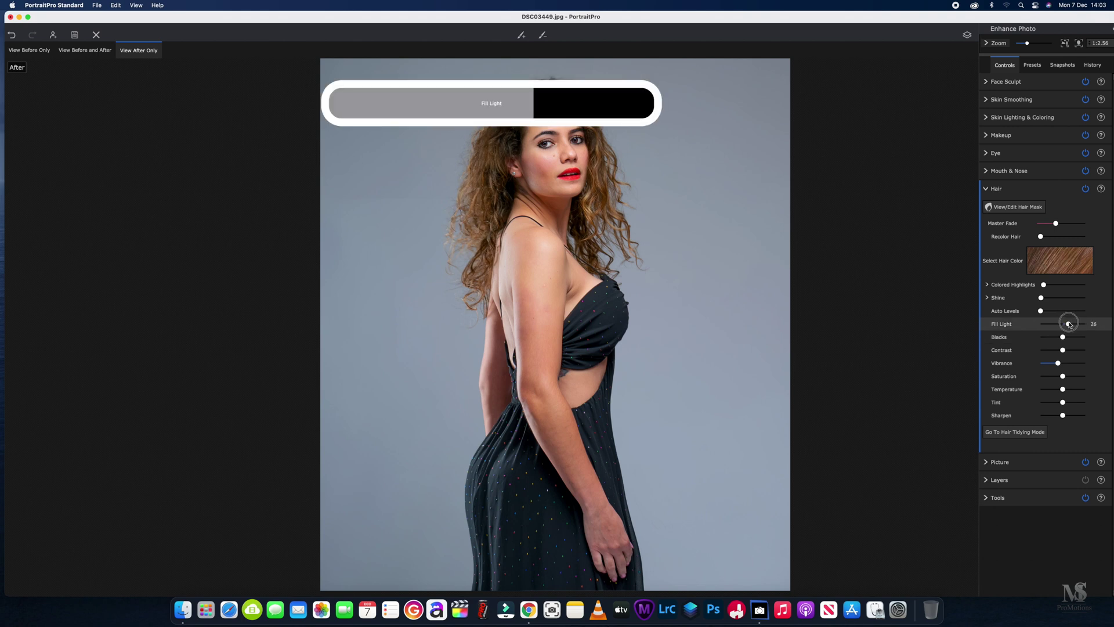
# Step: Lower the hair's Blacks slightly and raise its Shine to about one-third of its range
pyautogui.click(1062, 338)
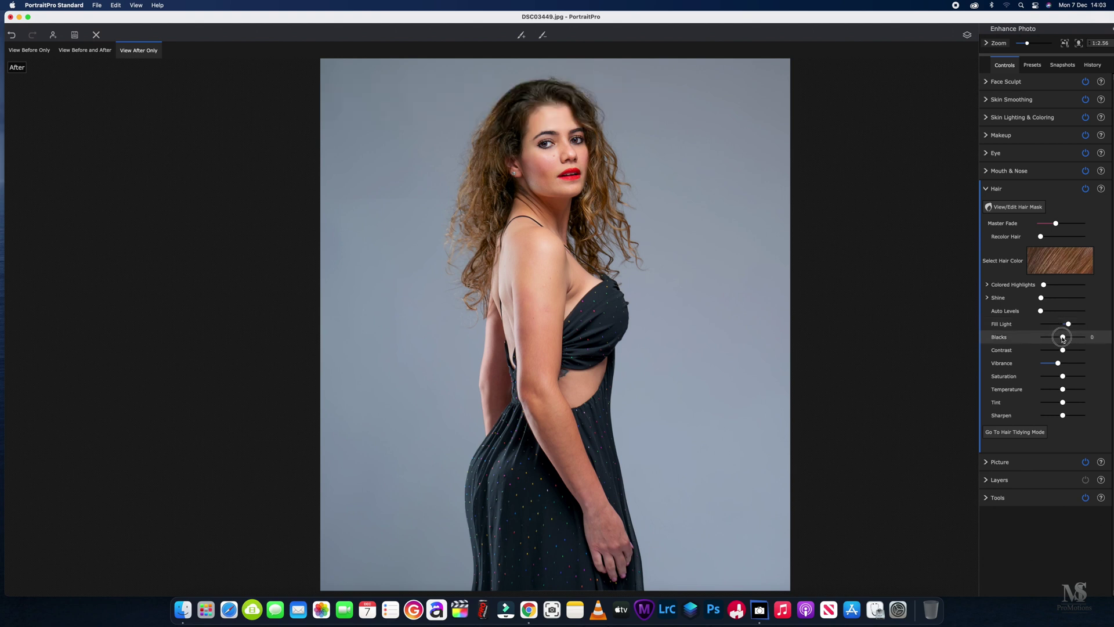
pyautogui.moveTo(1063, 340); pyautogui.dragTo(1057, 339)
pyautogui.moveTo(1042, 298); pyautogui.dragTo(1056, 301)
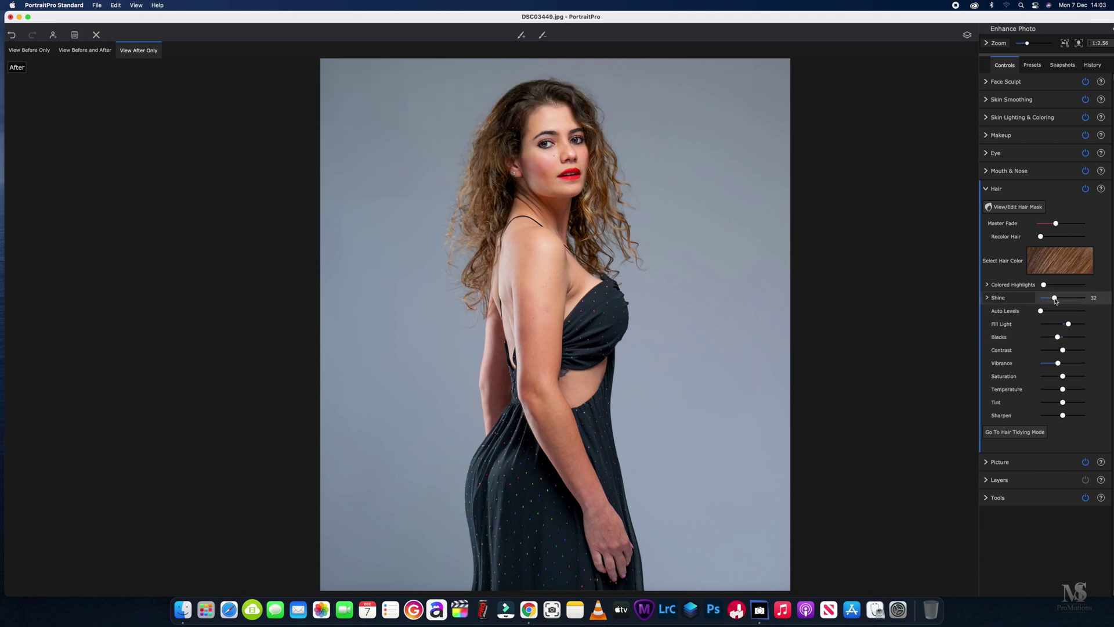
# Step: Increase the hair's Sharpen slightly and close the Hair settings
pyautogui.click(1062, 414)
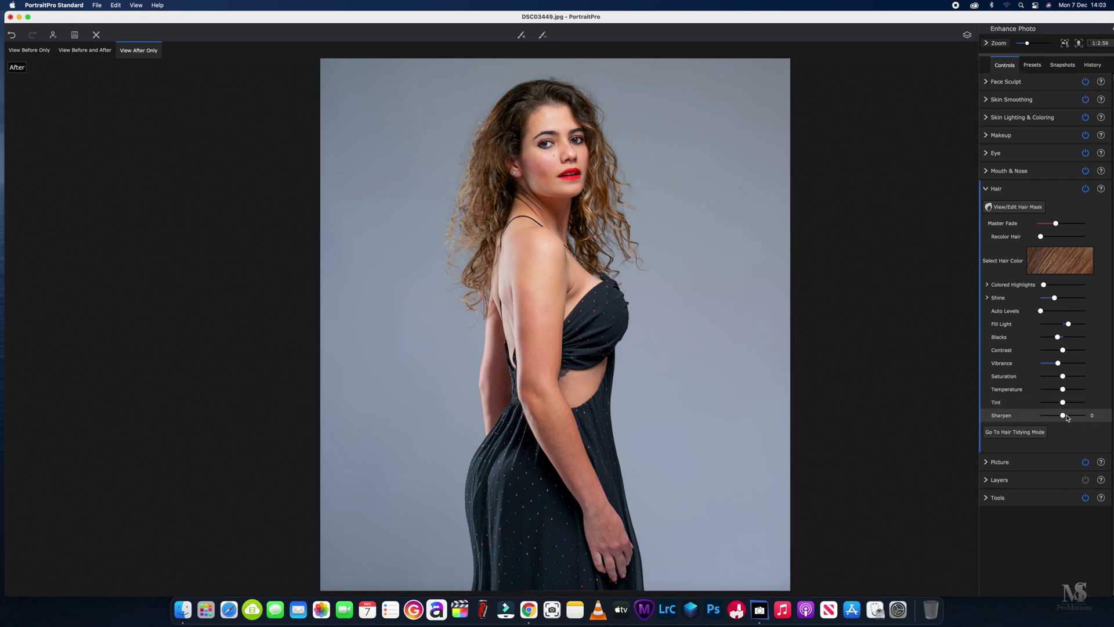
pyautogui.moveTo(1064, 417); pyautogui.dragTo(1068, 417)
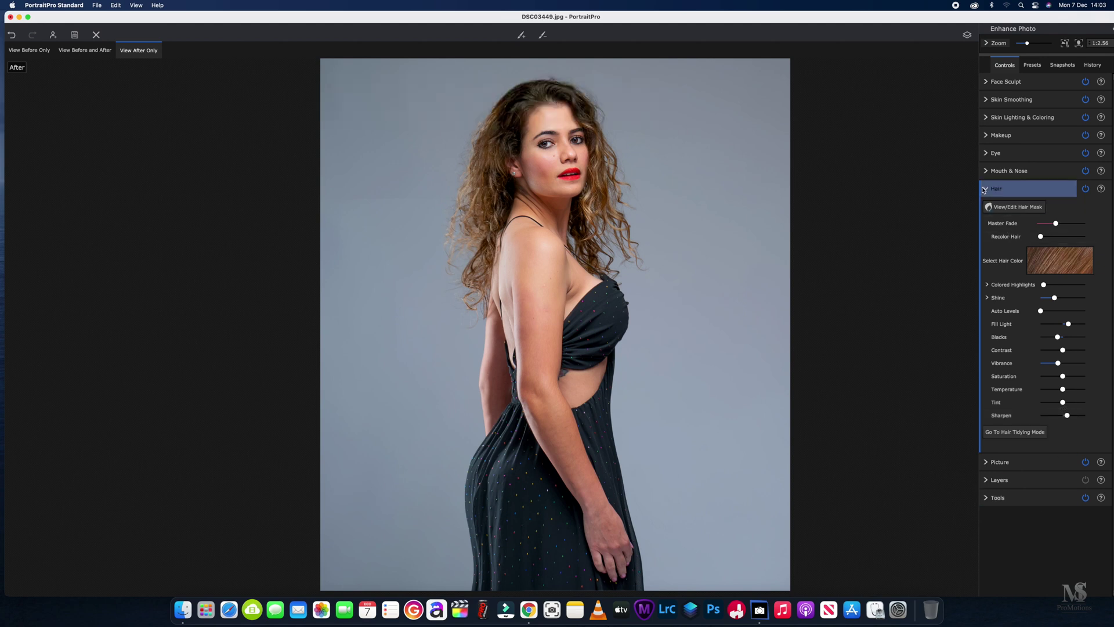
pyautogui.click(1004, 189)
# Step: In Skin Lighting & Coloring, reduce Cheekbones to 0 and raise Left Shadow to just under half and Right Shadow to about one-third
pyautogui.click(1010, 117)
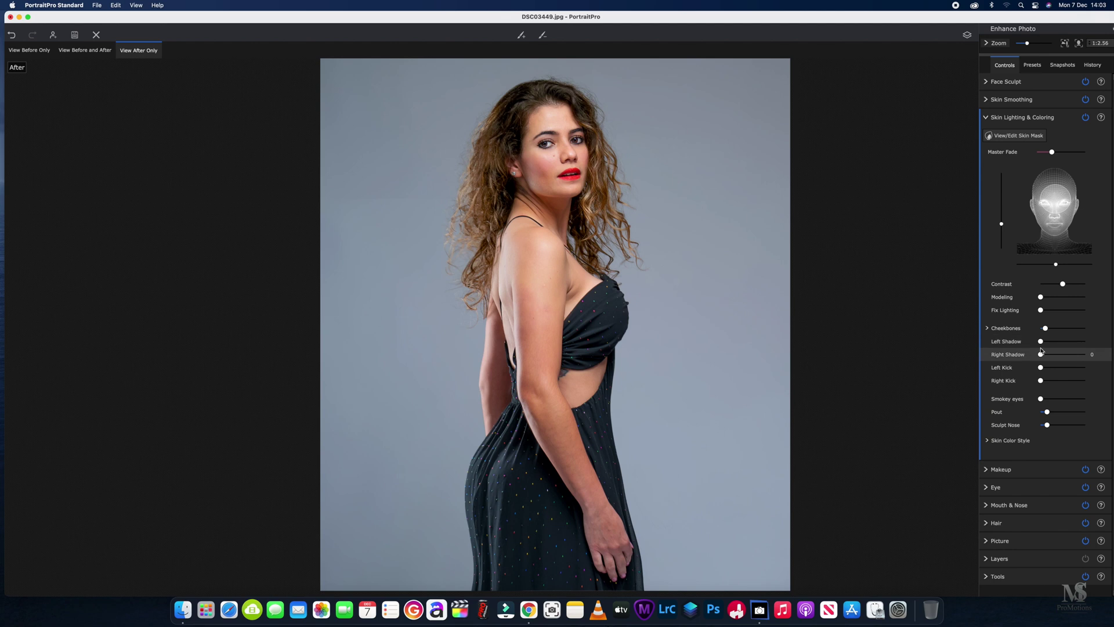
pyautogui.moveTo(1045, 328); pyautogui.dragTo(1056, 358)
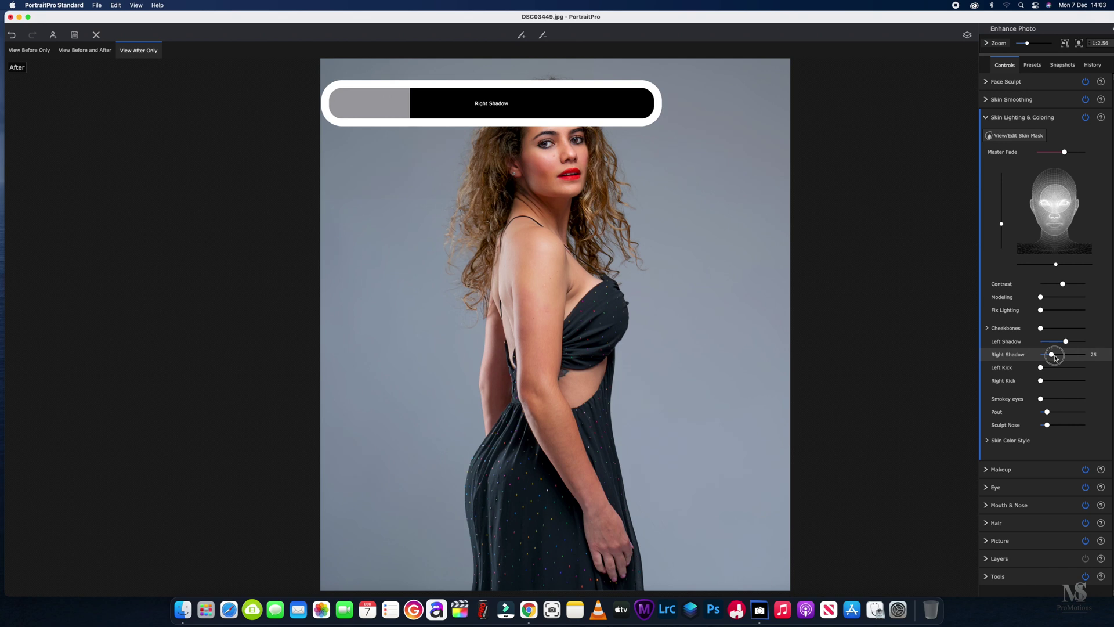
pyautogui.scroll(-3, 631, 393)
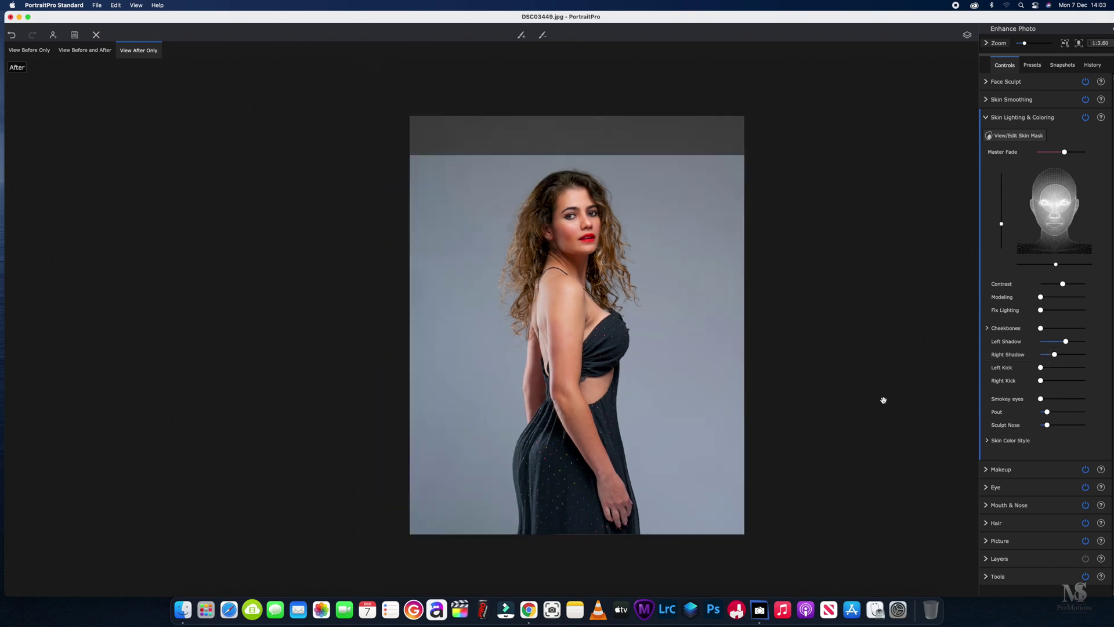
pyautogui.moveTo(1055, 355)
pyautogui.mouseDown()
pyautogui.moveTo(1063, 342)
pyautogui.moveTo(1057, 355)
pyautogui.mouseUp()
# Step: Shift the light on the face lighting model slightly upward and toward the left side of the face
pyautogui.moveTo(1055, 224)
pyautogui.mouseDown()
pyautogui.moveTo(1056, 203)
pyautogui.moveTo(1076, 212)
pyautogui.moveTo(1052, 214)
pyautogui.mouseUp()
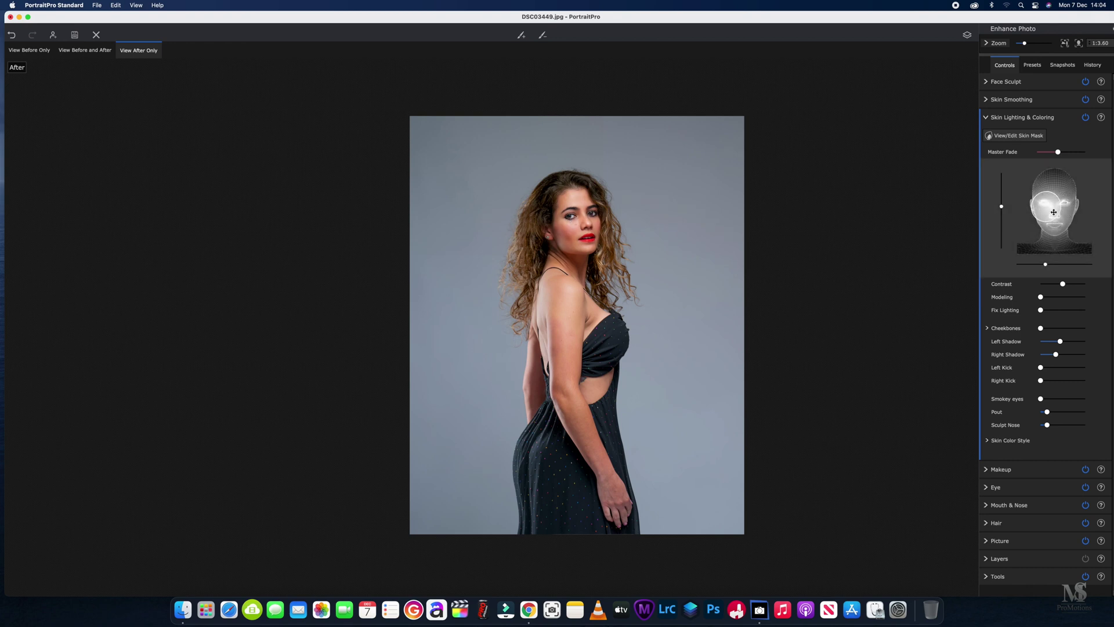
pyautogui.click(1052, 213)
pyautogui.moveTo(1052, 211); pyautogui.dragTo(1044, 205)
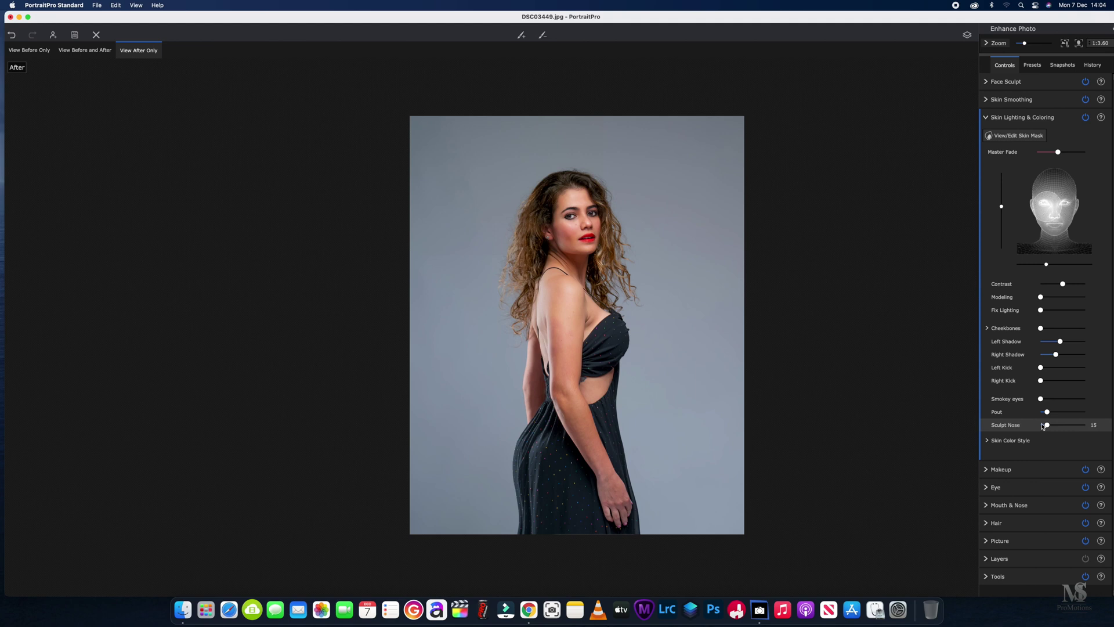
# Step: Raise Sculpt Nose to about four-fifths, Pout to about 85 and Smokey eyes to about half of its range
pyautogui.moveTo(1046, 426)
pyautogui.mouseDown()
pyautogui.moveTo(1077, 431)
pyautogui.moveTo(1047, 412)
pyautogui.moveTo(1079, 418)
pyautogui.mouseUp()
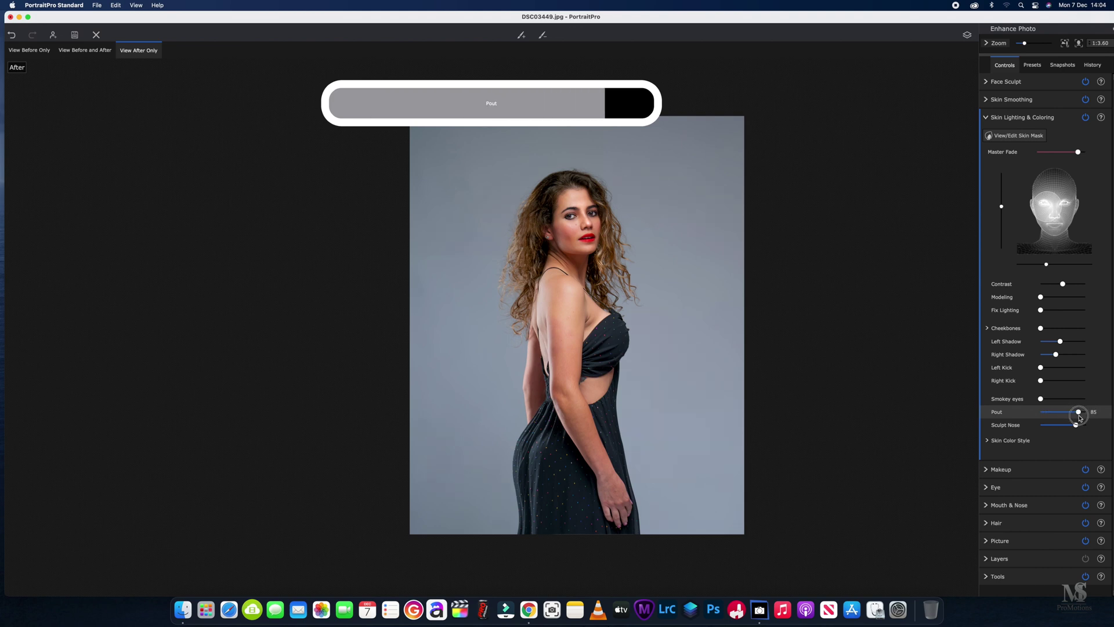
pyautogui.moveTo(1040, 398); pyautogui.dragTo(1063, 407)
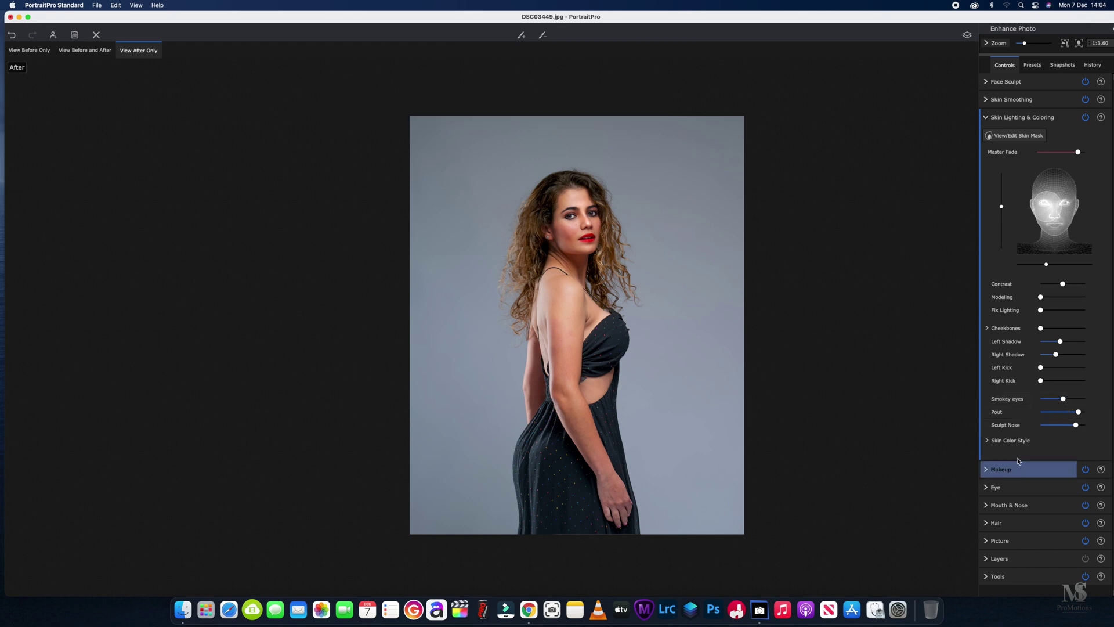
pyautogui.click(983, 116)
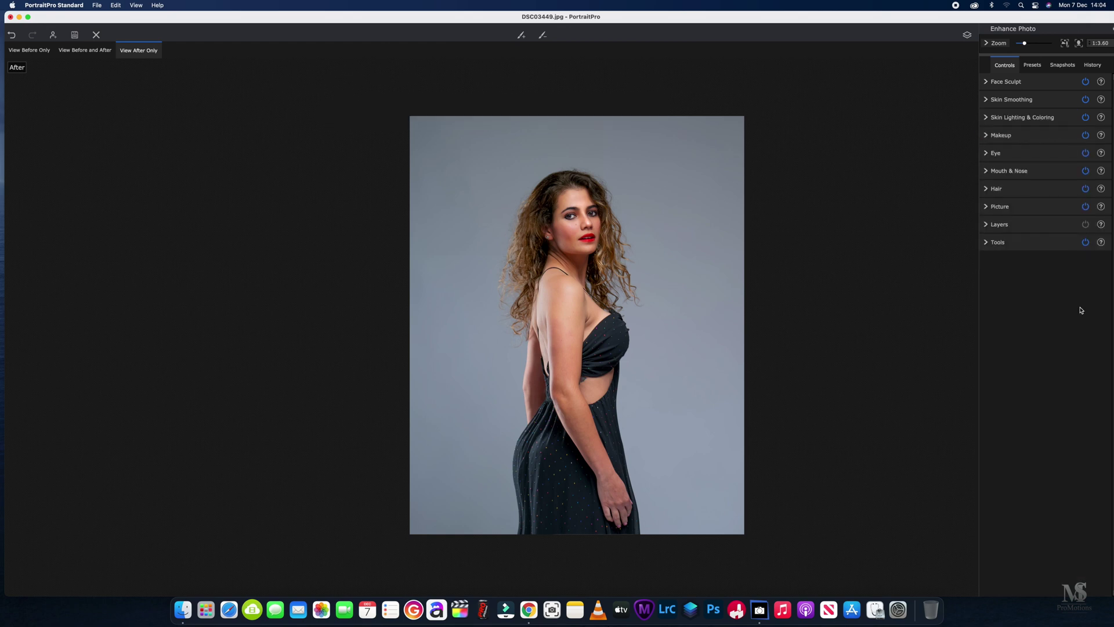
# Step: In the Picture settings, raise Sharpen slightly, lower Saturation a little and raise Vibrance to about a quarter of its range
pyautogui.click(1002, 206)
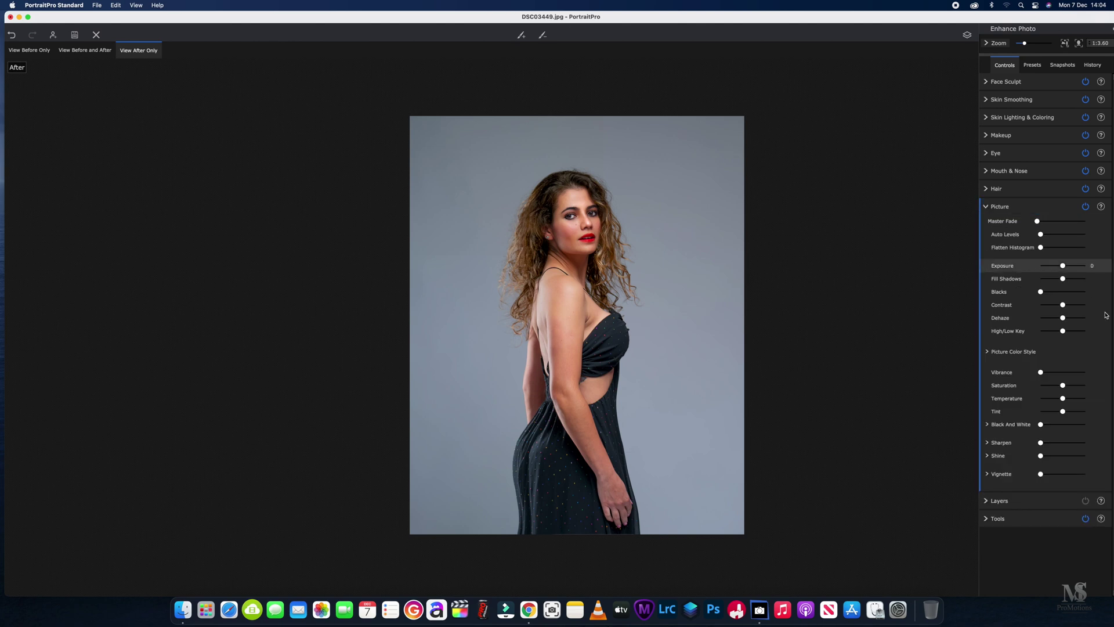
pyautogui.moveTo(1041, 444); pyautogui.dragTo(1045, 446)
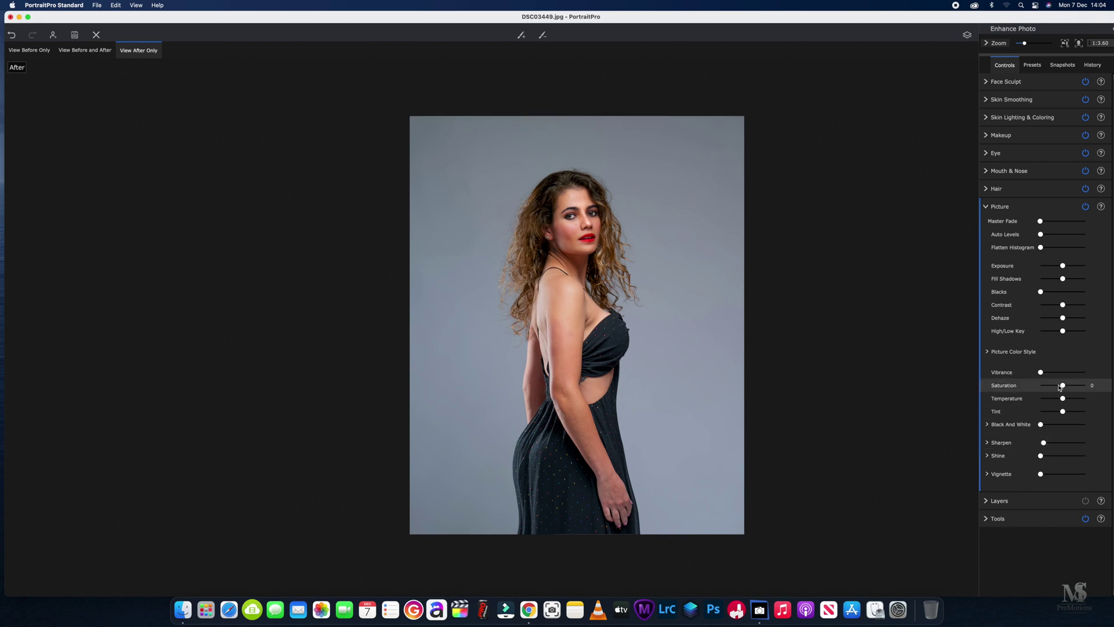
pyautogui.moveTo(1061, 384); pyautogui.dragTo(1062, 385)
pyautogui.moveTo(1062, 387)
pyautogui.mouseDown()
pyautogui.moveTo(1043, 373)
pyautogui.moveTo(1052, 376)
pyautogui.mouseUp()
# Step: Apply a faint dark grey vignette, raise picture Sharpen to about a quarter of its range and set the Picture Master Fade to about 27
pyautogui.moveTo(1040, 474); pyautogui.dragTo(1054, 504)
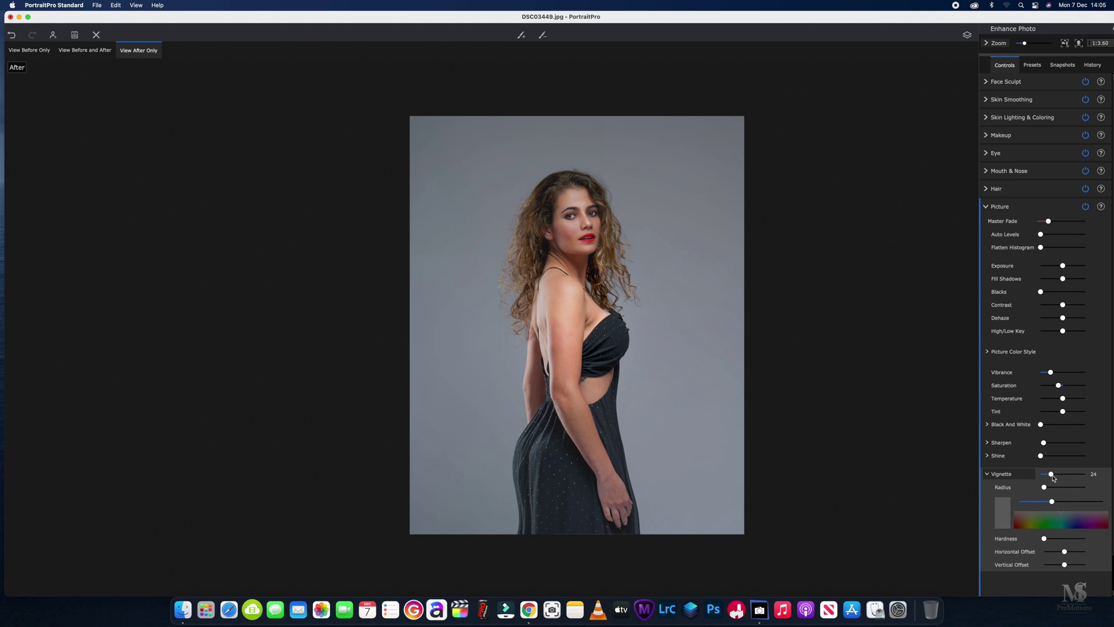
pyautogui.click(1050, 444)
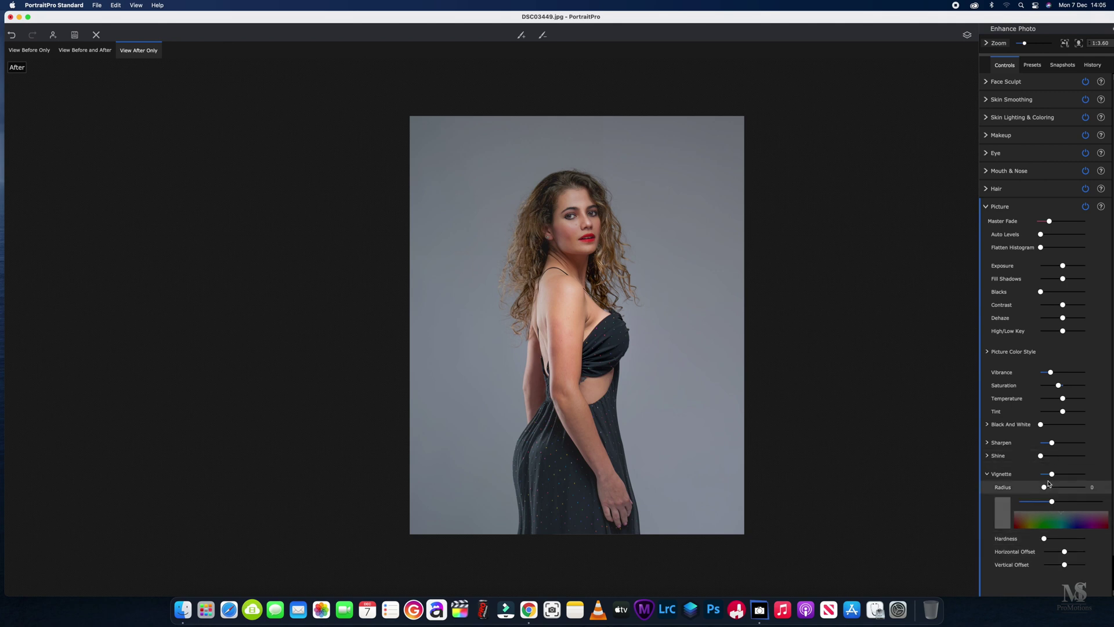
pyautogui.moveTo(1050, 481); pyautogui.dragTo(1038, 479)
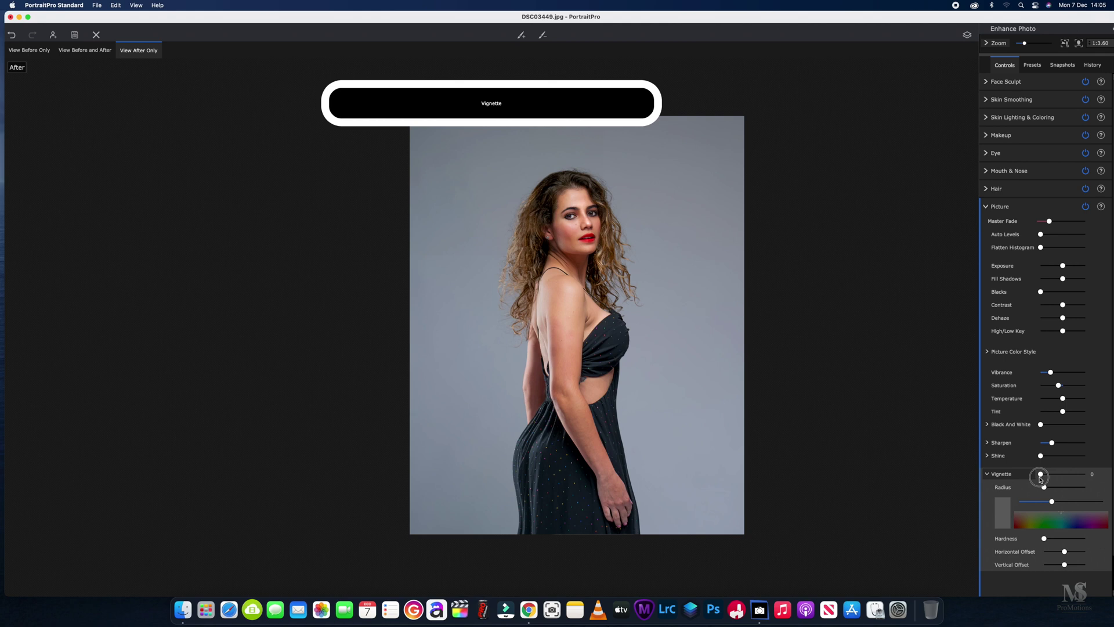
pyautogui.moveTo(1040, 477); pyautogui.dragTo(1045, 479)
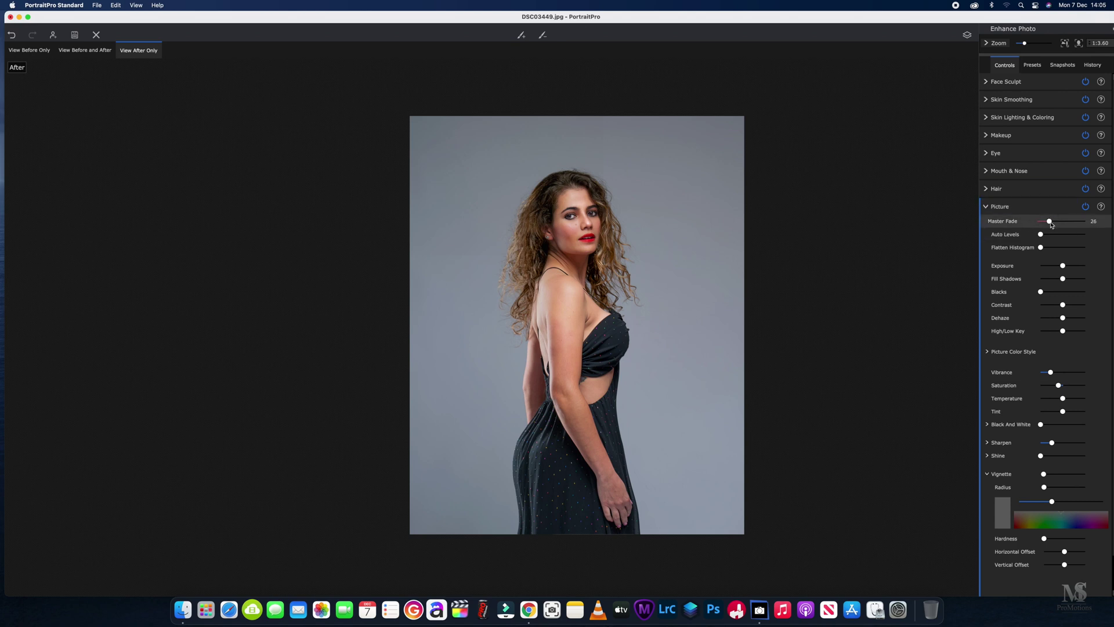
pyautogui.moveTo(1050, 224); pyautogui.dragTo(1051, 224)
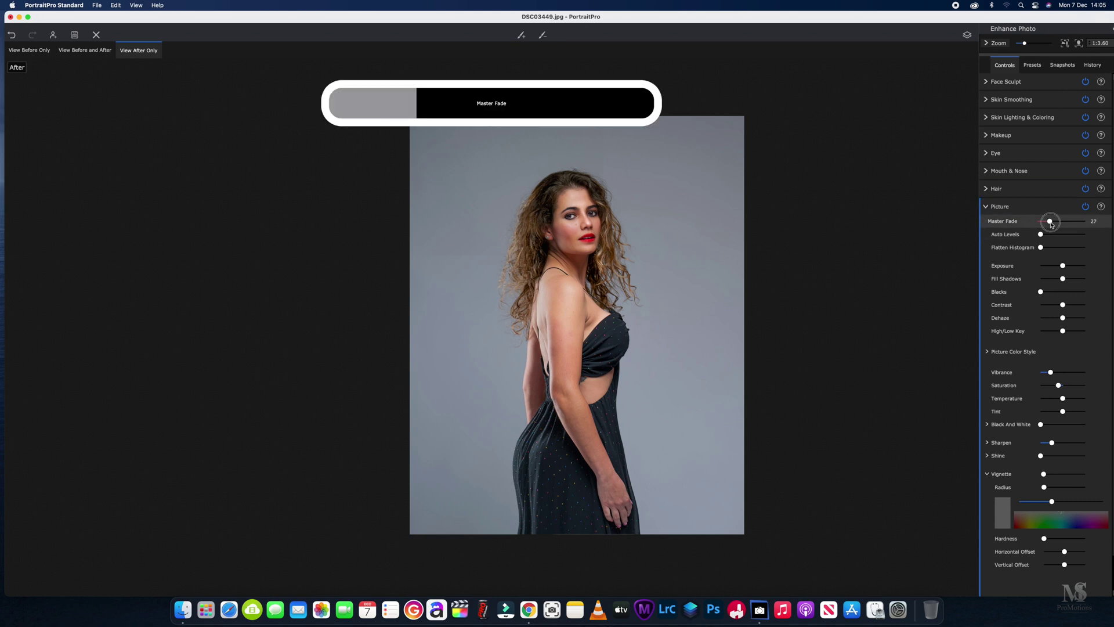
pyautogui.click(989, 207)
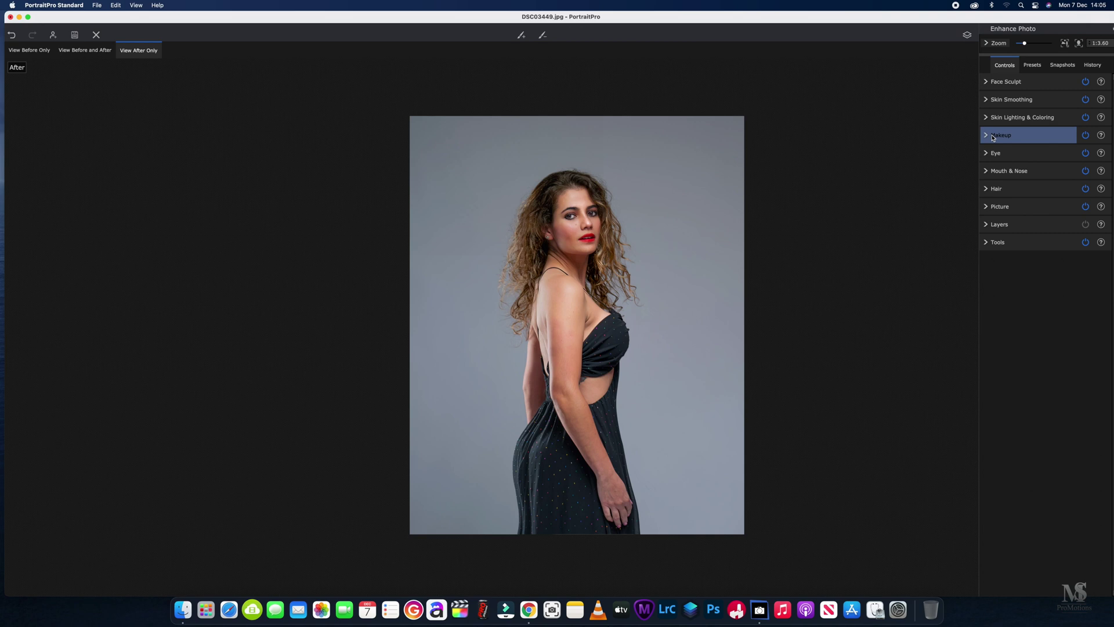
# Step: In Mouth & Nose, raise Whiten Teeth to about four-fifths of its range and Clean Teeth to about 59
pyautogui.click(985, 177)
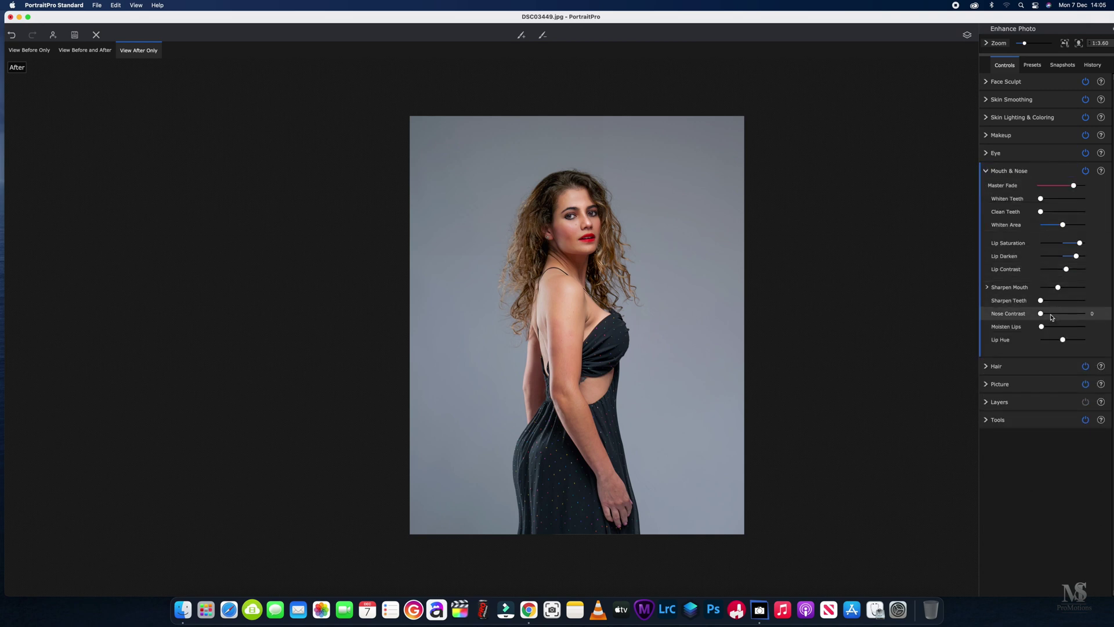
pyautogui.moveTo(1040, 199); pyautogui.dragTo(1067, 212)
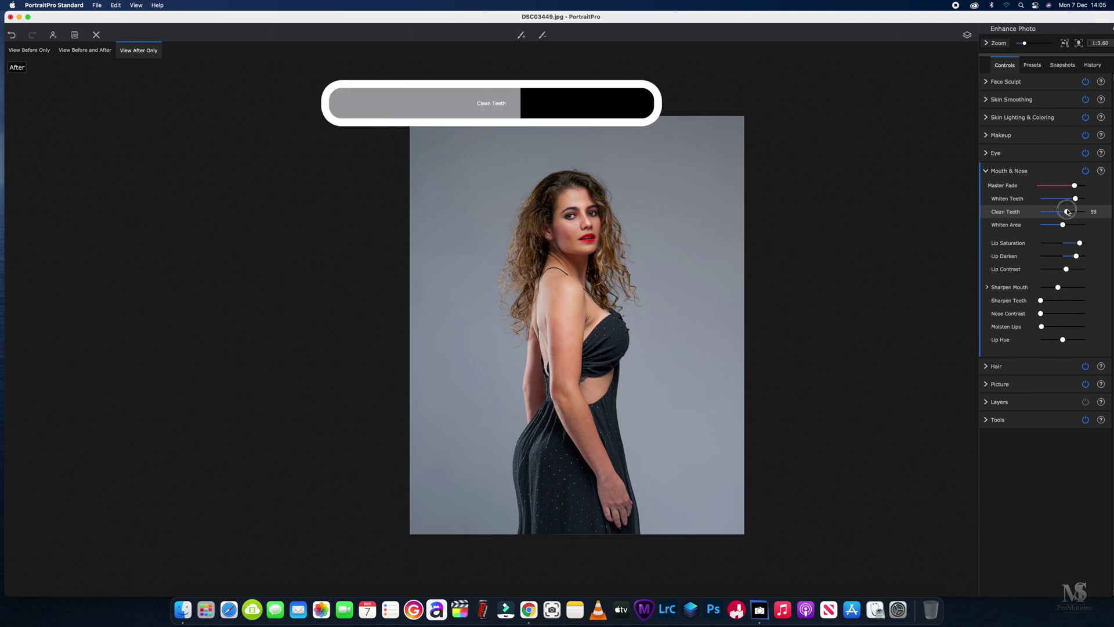
# Step: Compare the original and retouched portraits side by side, examining the face, hair and dress at closer zoom
pyautogui.scroll(3, 605, 223)
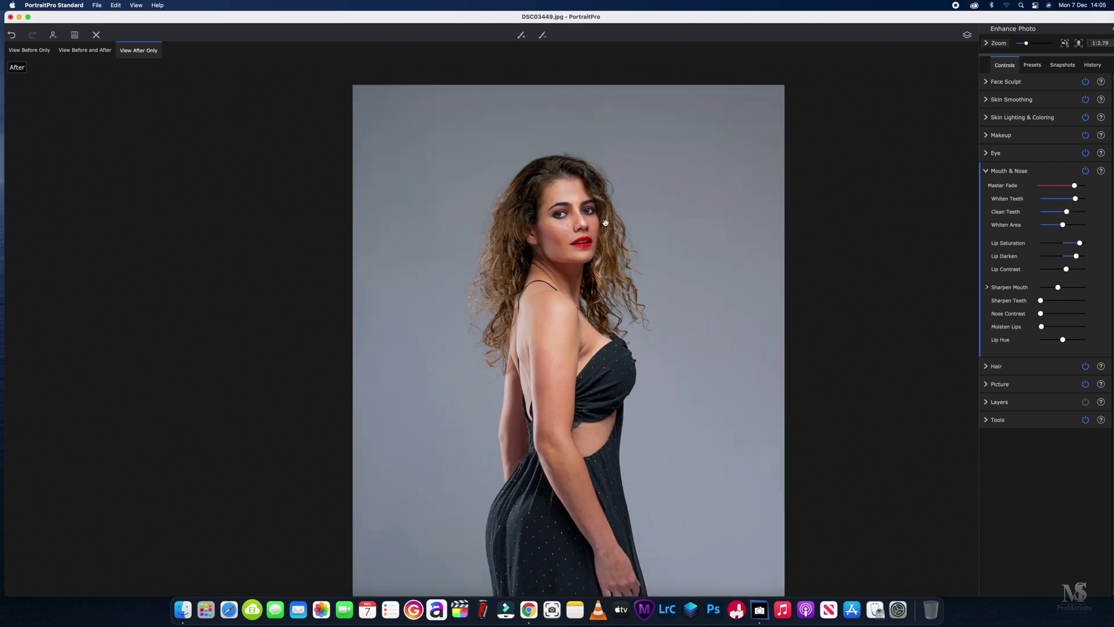
pyautogui.scroll(-4, 605, 223)
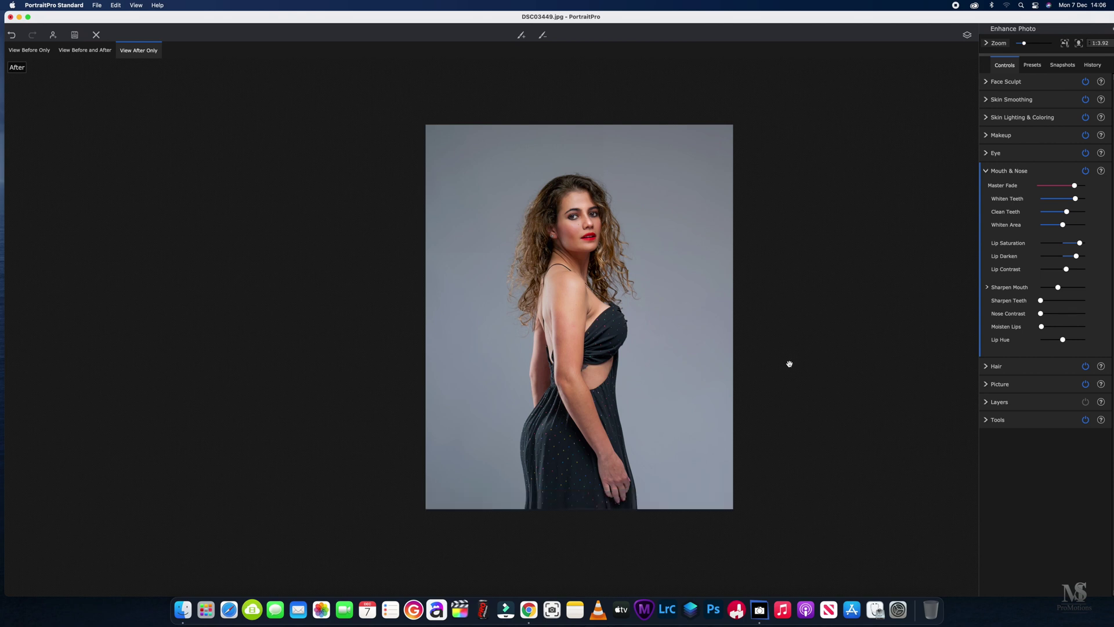
pyautogui.click(77, 52)
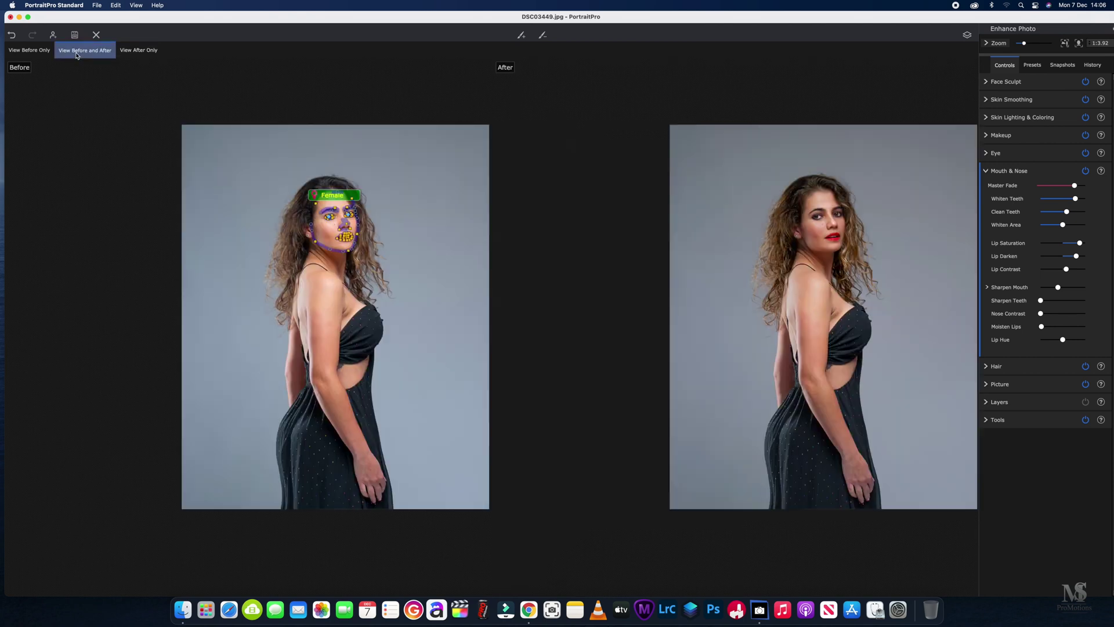
pyautogui.scroll(3, 295, 80)
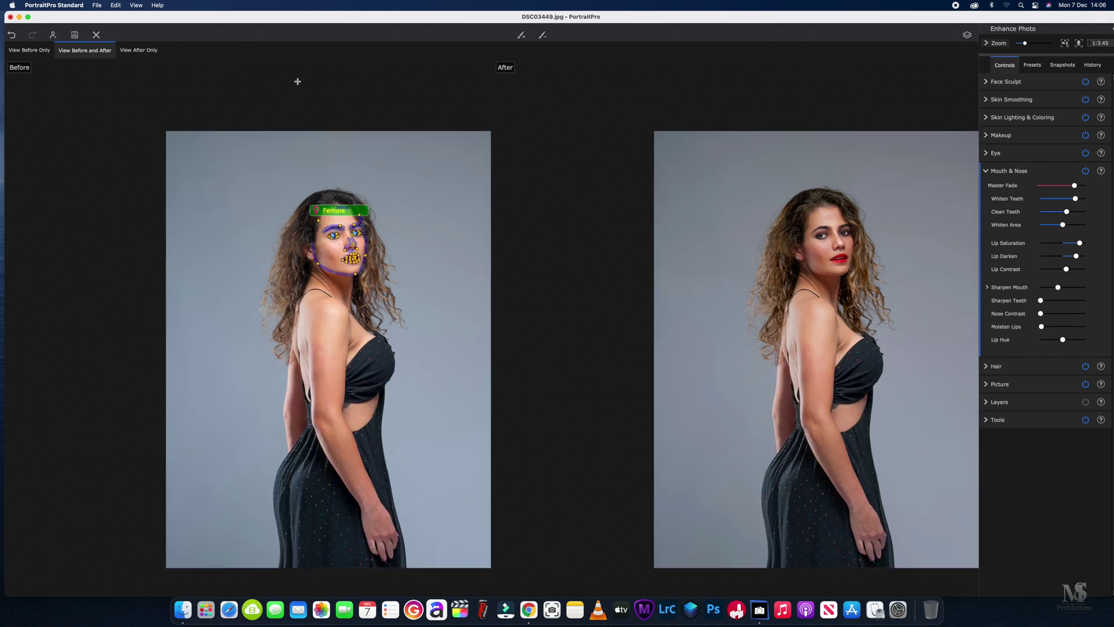
pyautogui.moveTo(647, 330); pyautogui.dragTo(617, 311)
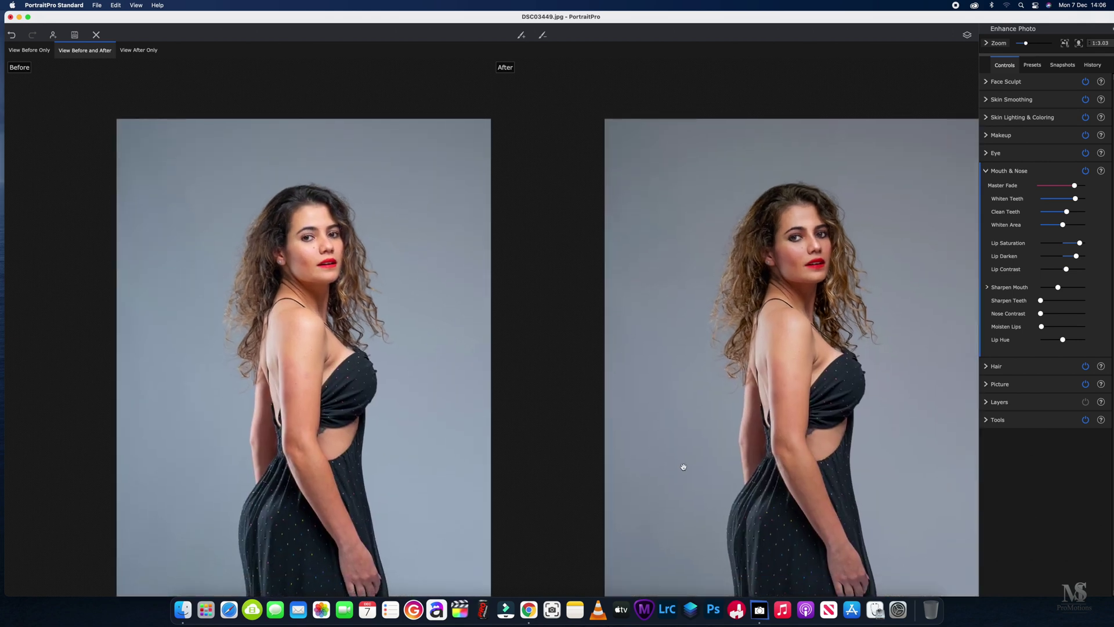
pyautogui.moveTo(702, 473); pyautogui.dragTo(694, 443)
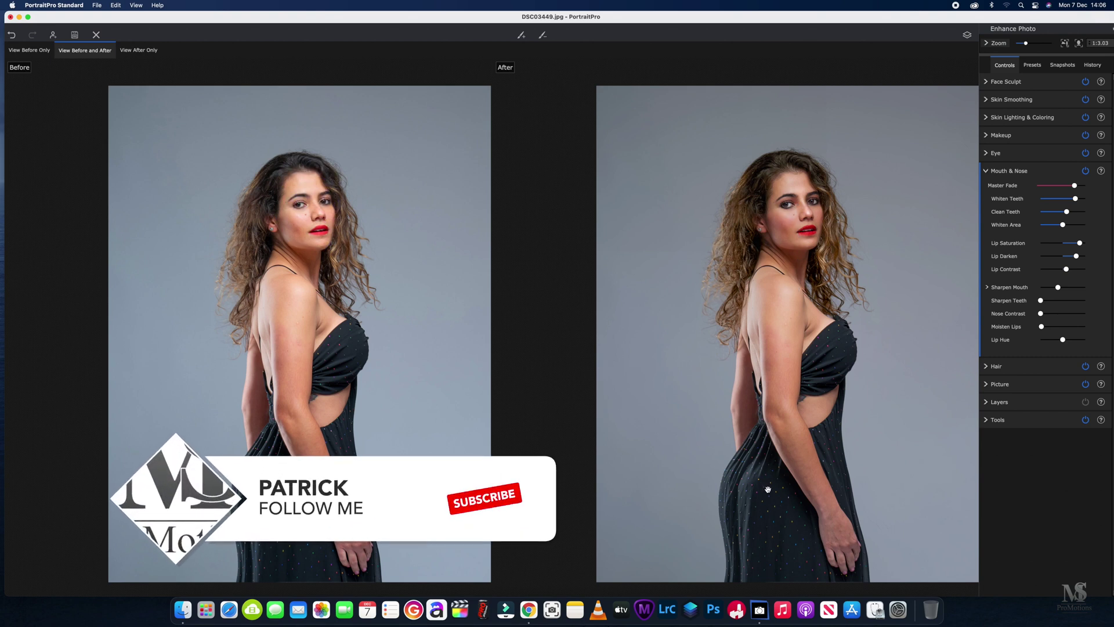
pyautogui.moveTo(778, 480); pyautogui.dragTo(756, 507)
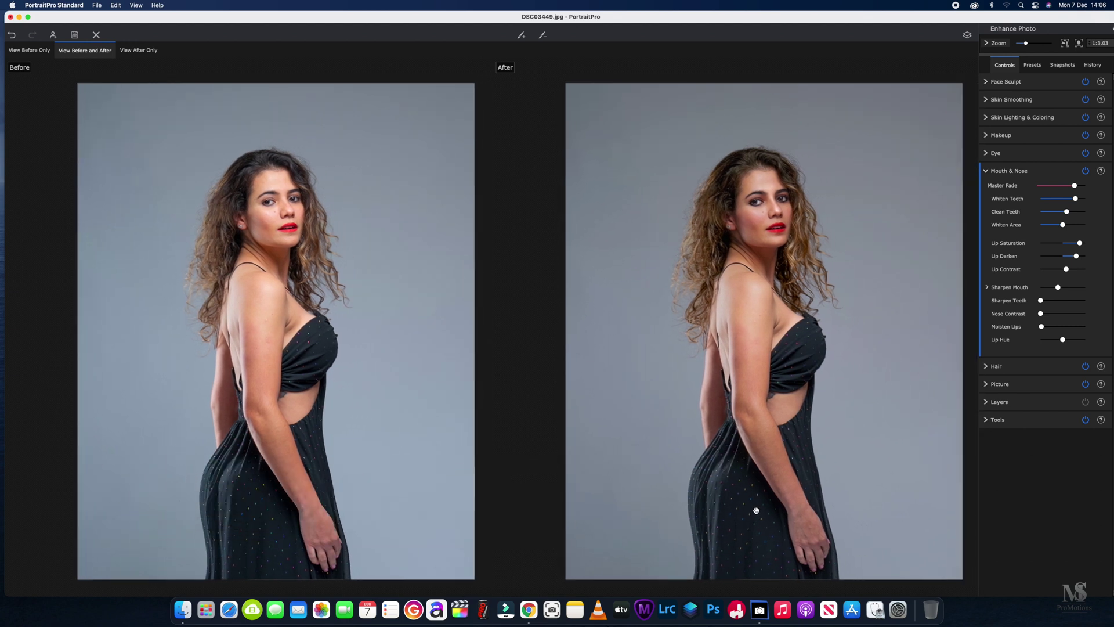